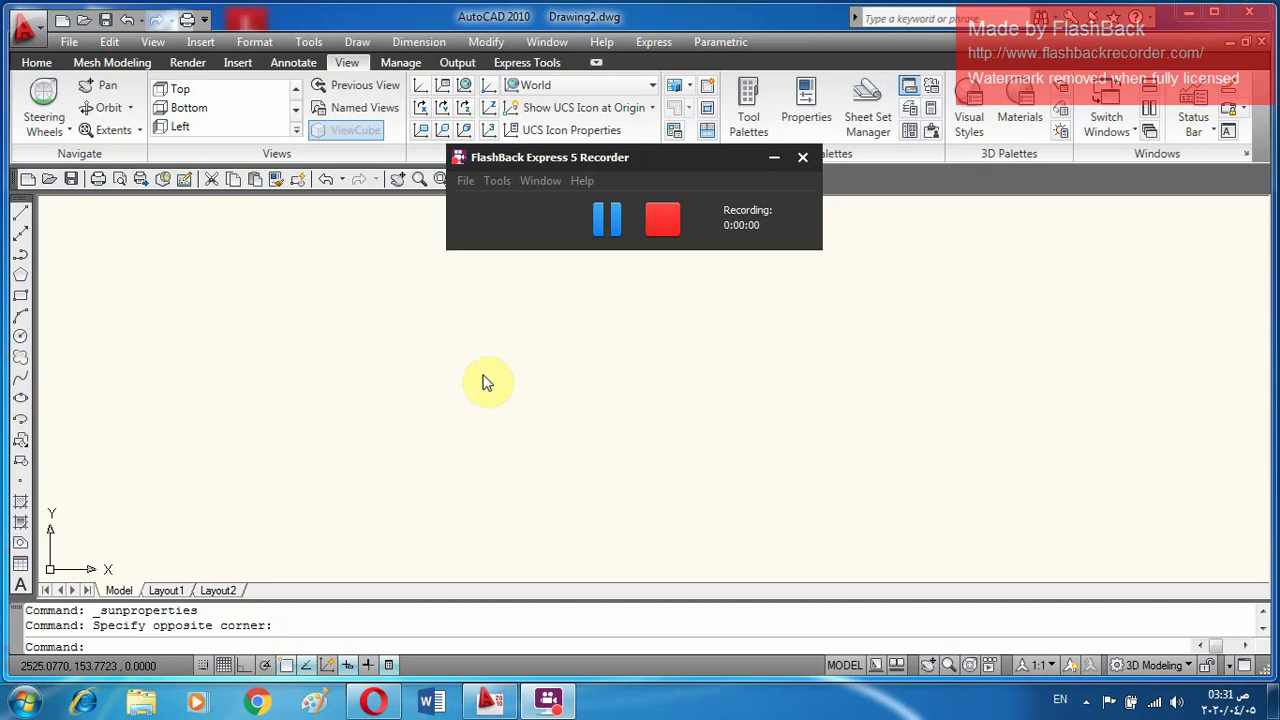
- Show the floating Lights toolbar from the toolbar list
{"action": "left_click_drag", "start_coordinate": [716, 172], "coordinate": [1035, 647]}
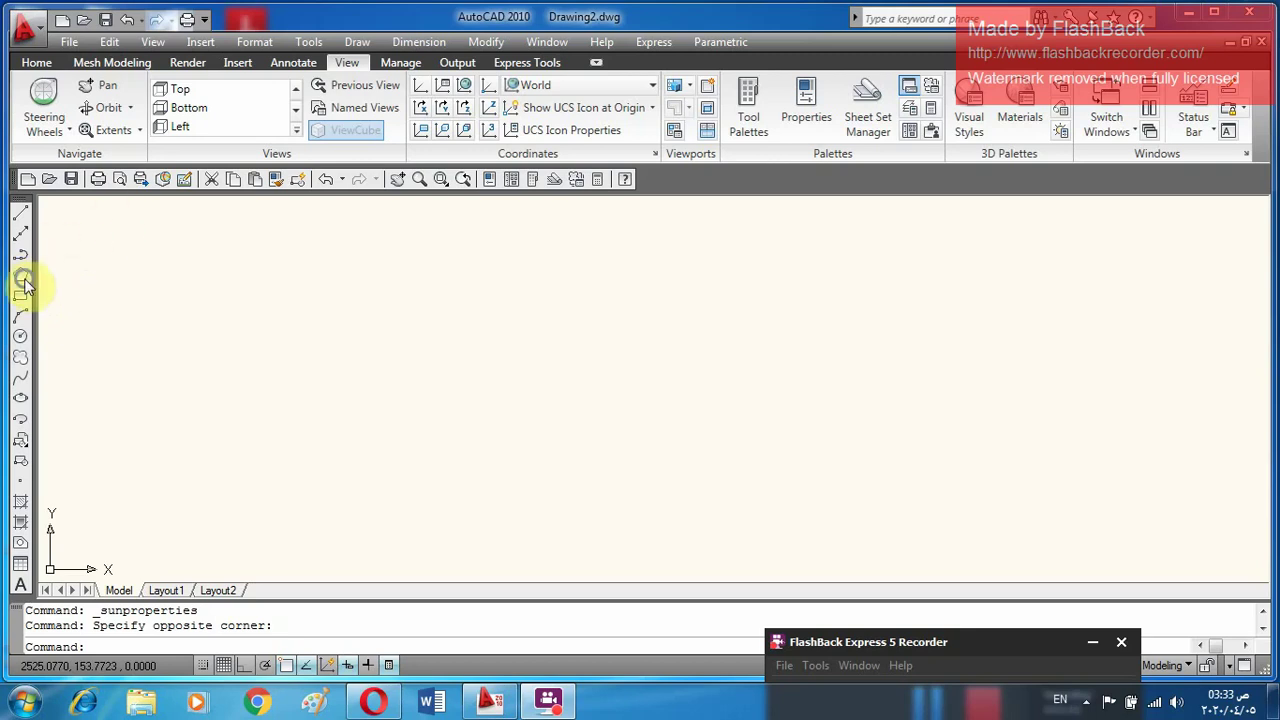
{"action": "right_click", "coordinate": [25, 285]}
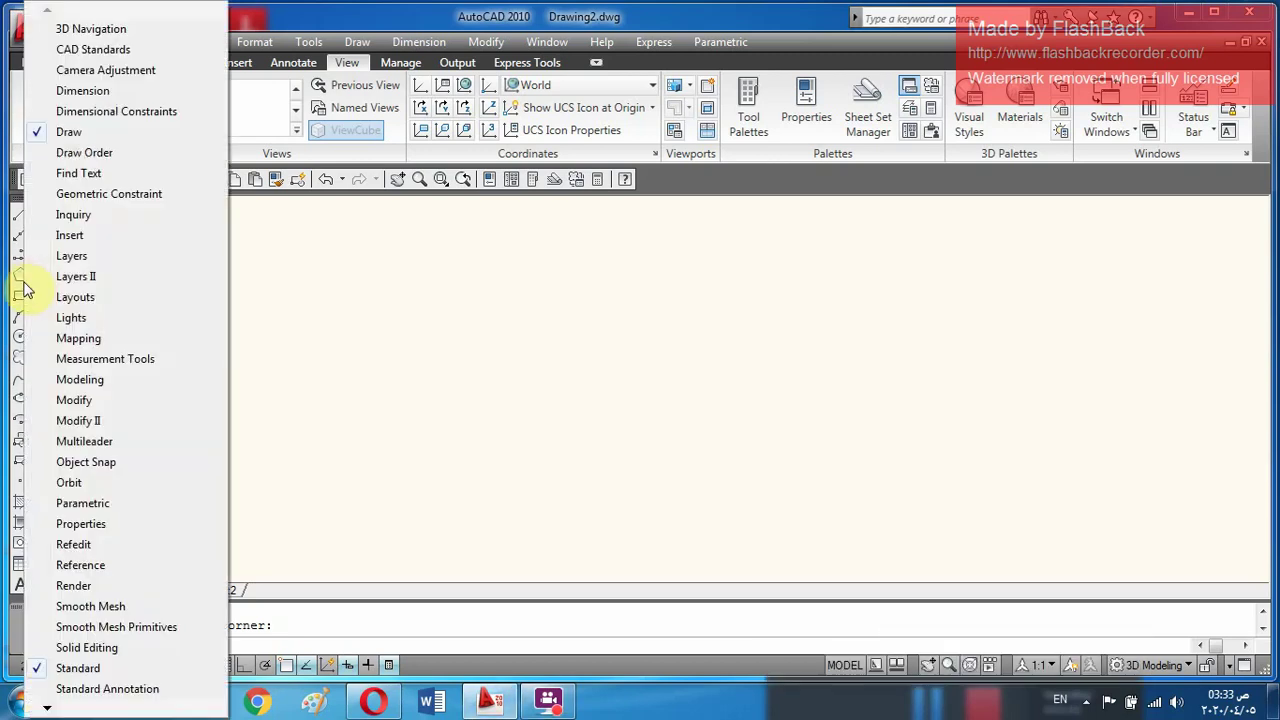
{"action": "left_click", "coordinate": [75, 321]}
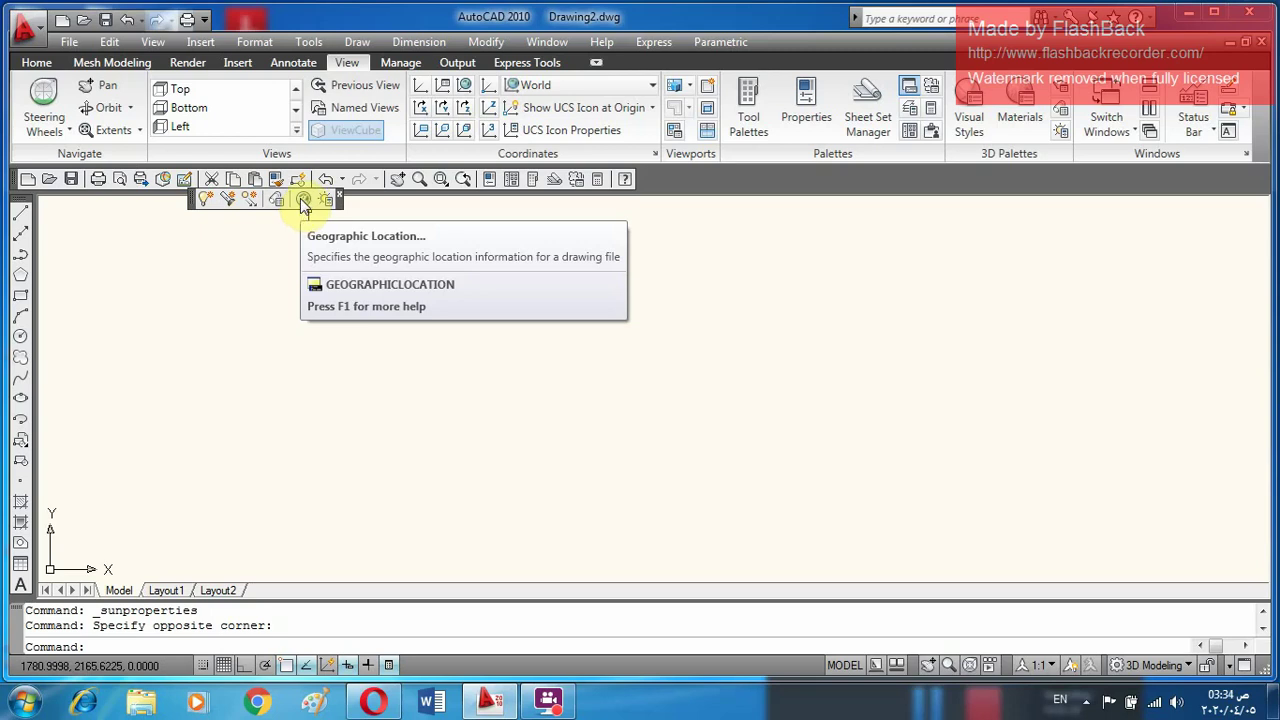
- Start Geographic Location from the Lights toolbar, reaching the location-already-exists notice
{"action": "left_click", "coordinate": [304, 202]}
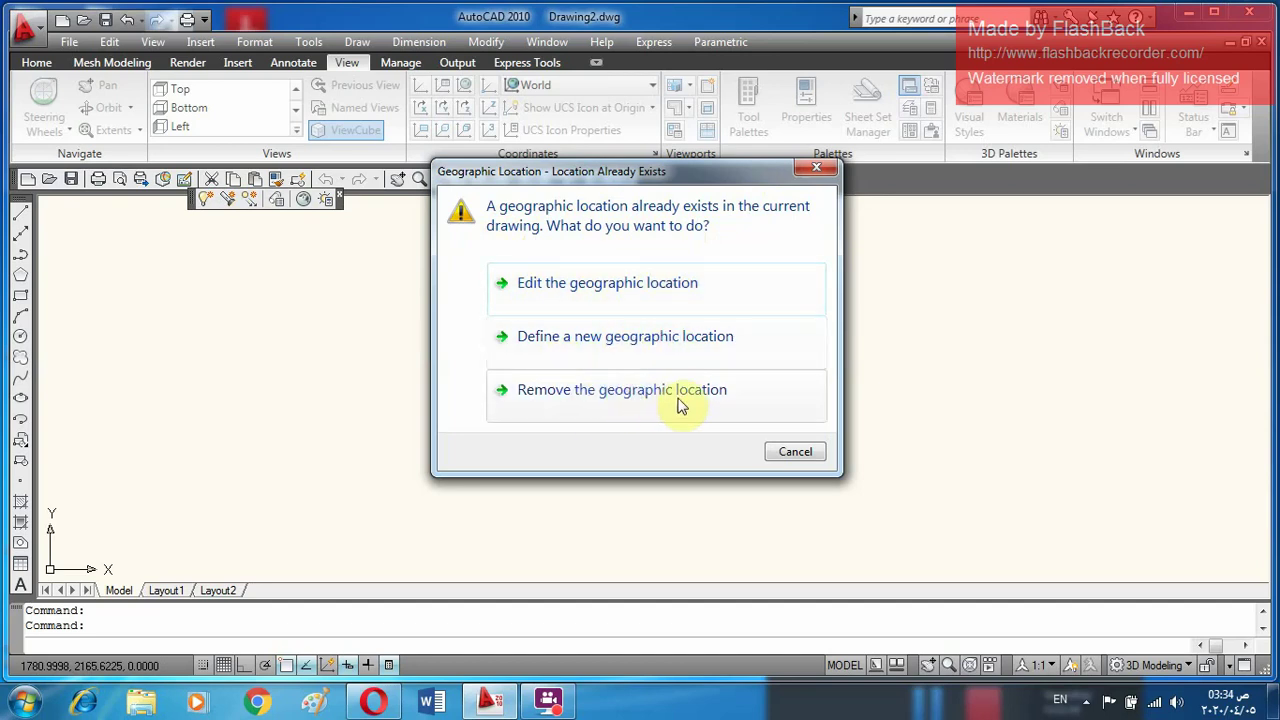
- Edit the existing location: latitude 33.3333 North, longitude 44.4 East, GMT+03:00 Moscow
{"action": "left_click", "coordinate": [632, 285]}
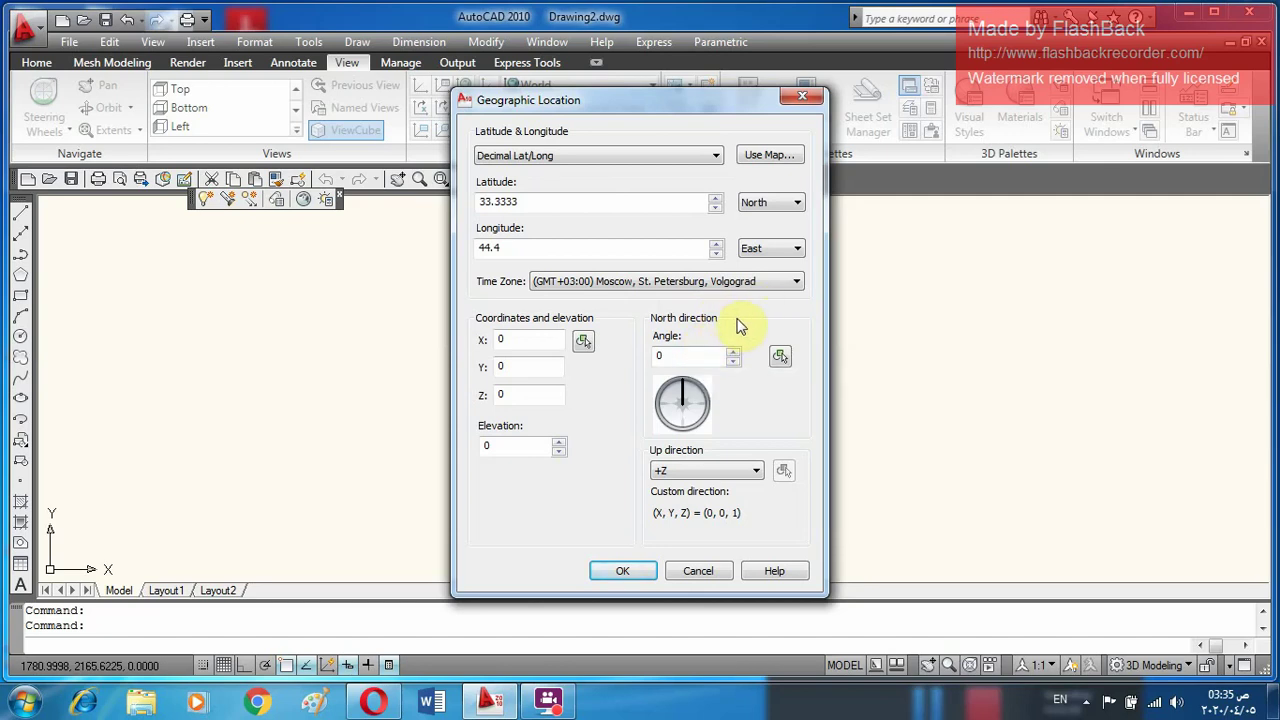
- Open the map Location Picker and set its region to Africa after briefly trying India
{"action": "left_click", "coordinate": [767, 160]}
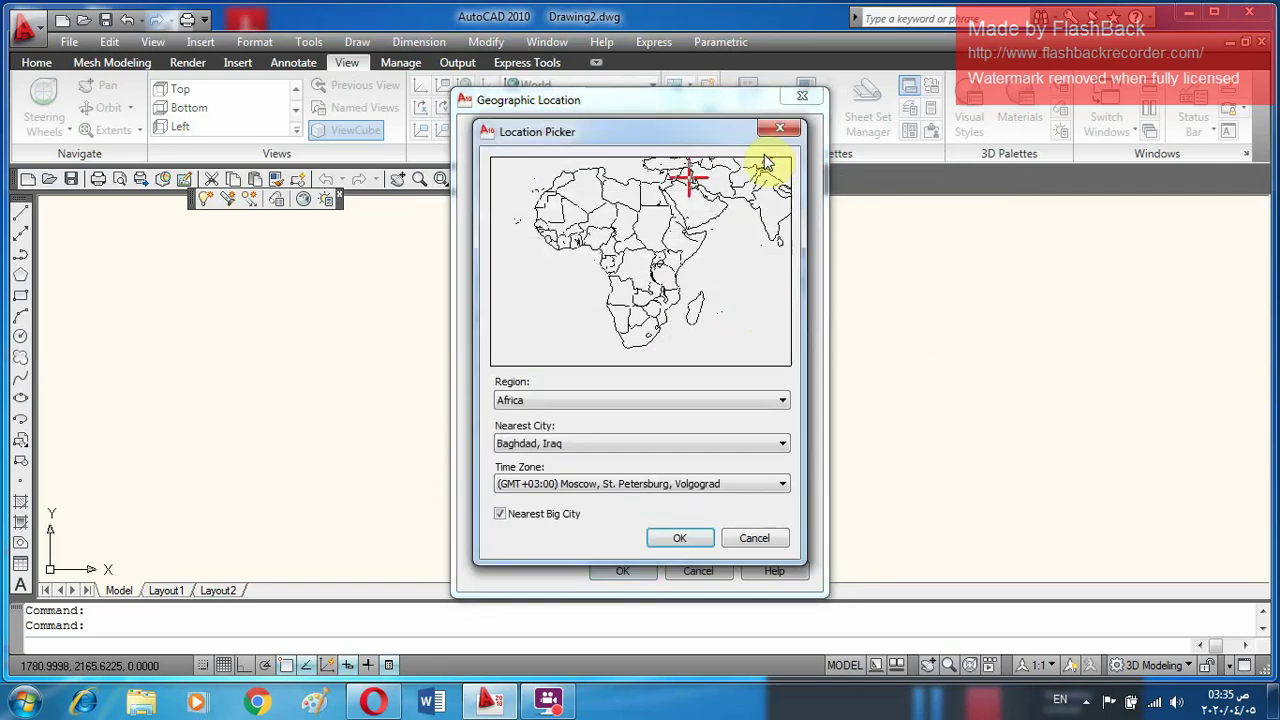
{"action": "left_click", "coordinate": [783, 400]}
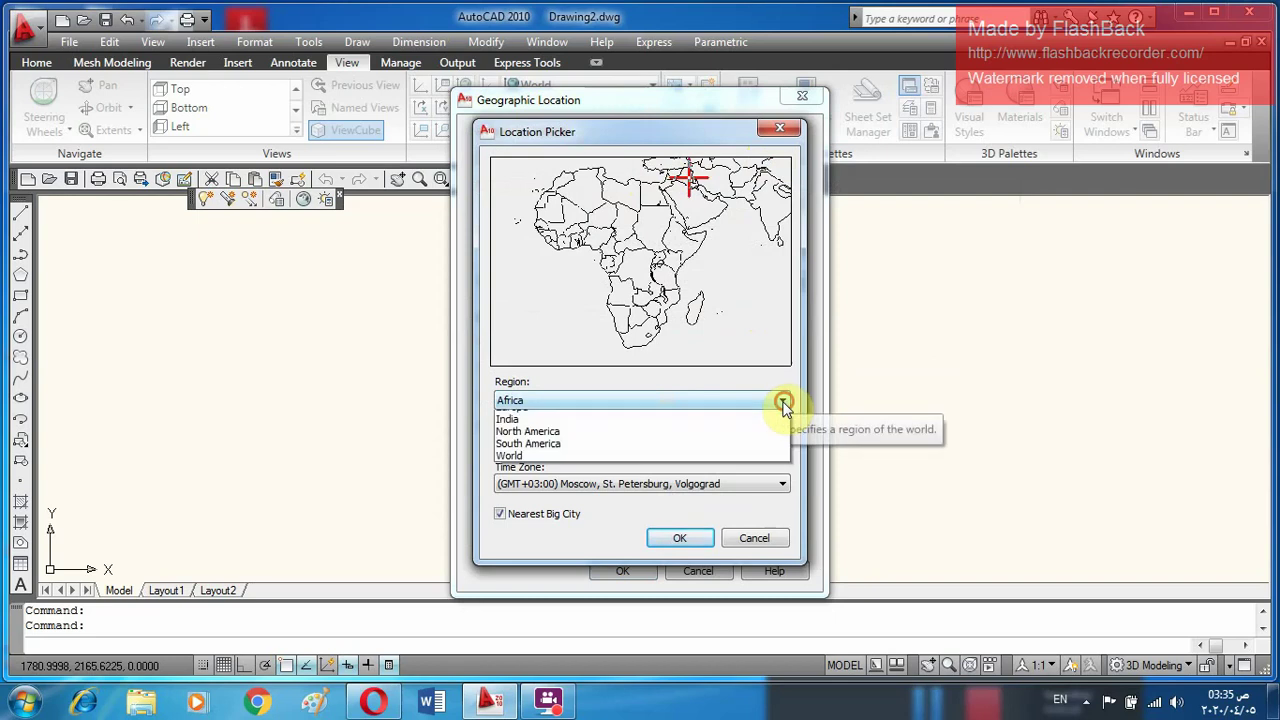
{"action": "left_click", "coordinate": [512, 478]}
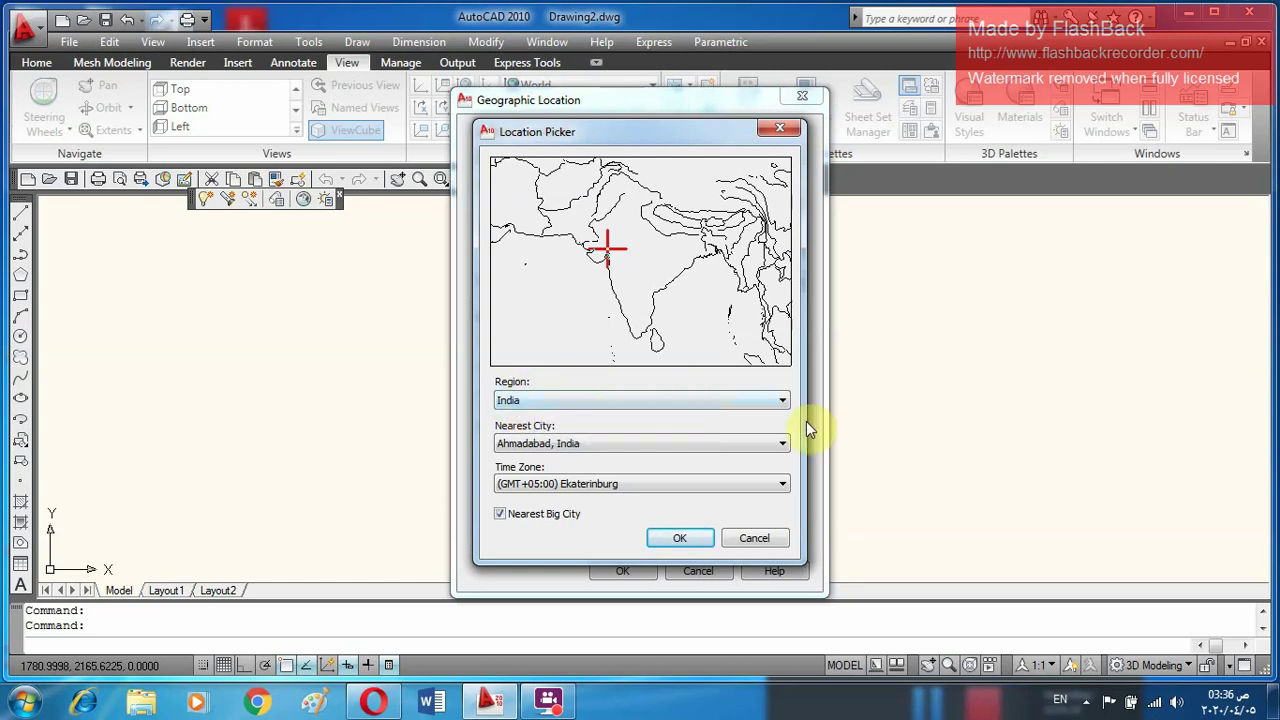
{"action": "left_click", "coordinate": [783, 400]}
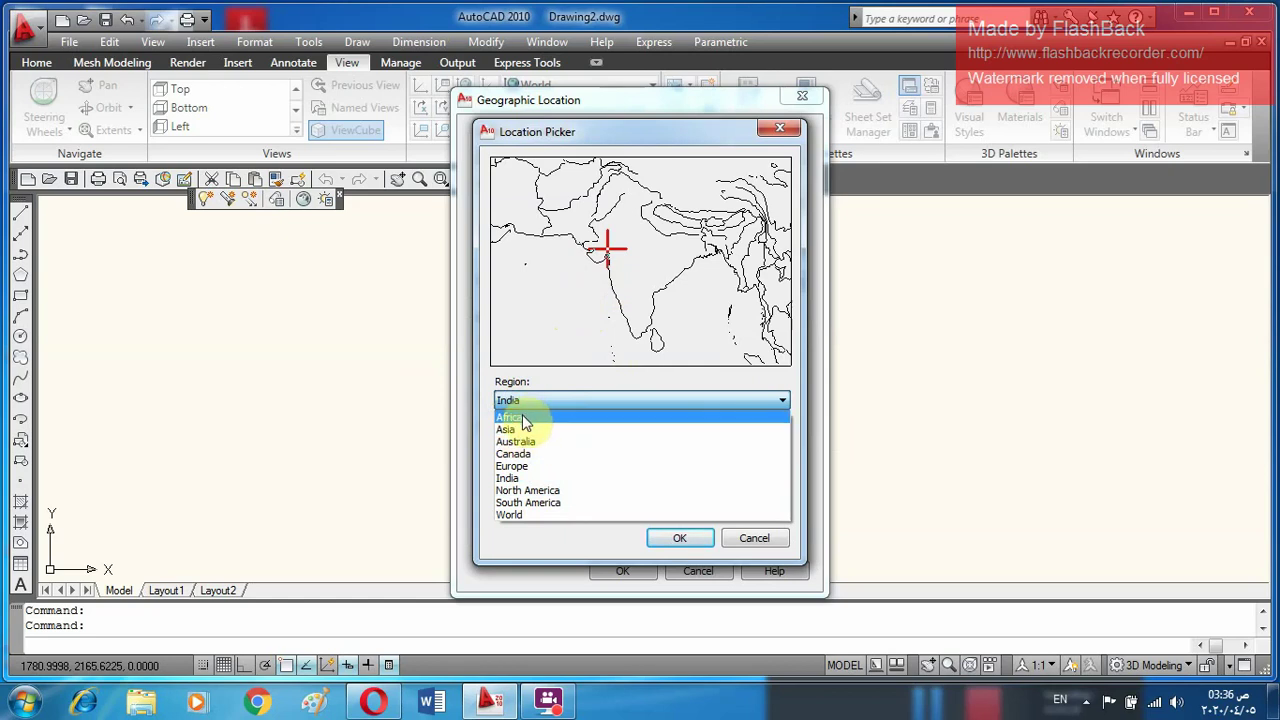
{"action": "left_click", "coordinate": [522, 418]}
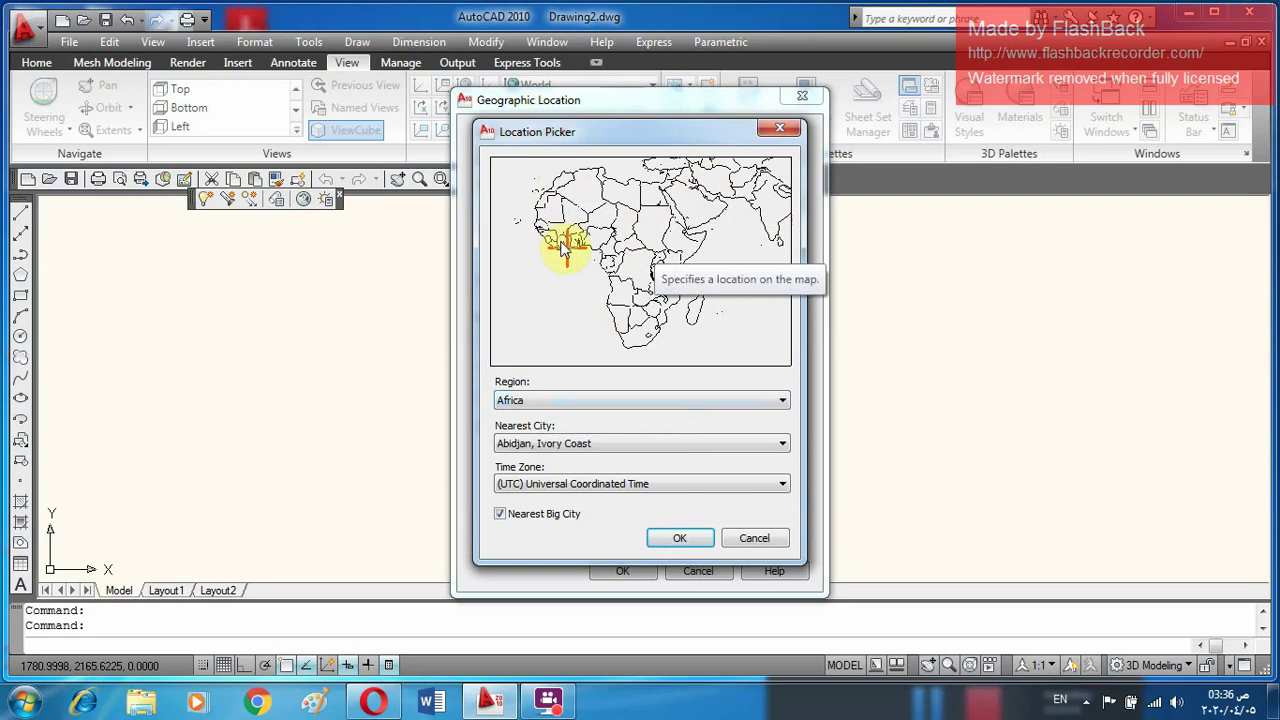
- Mark an exact point near Baghdad with Nearest Big City turned off
{"action": "left_click", "coordinate": [686, 178]}
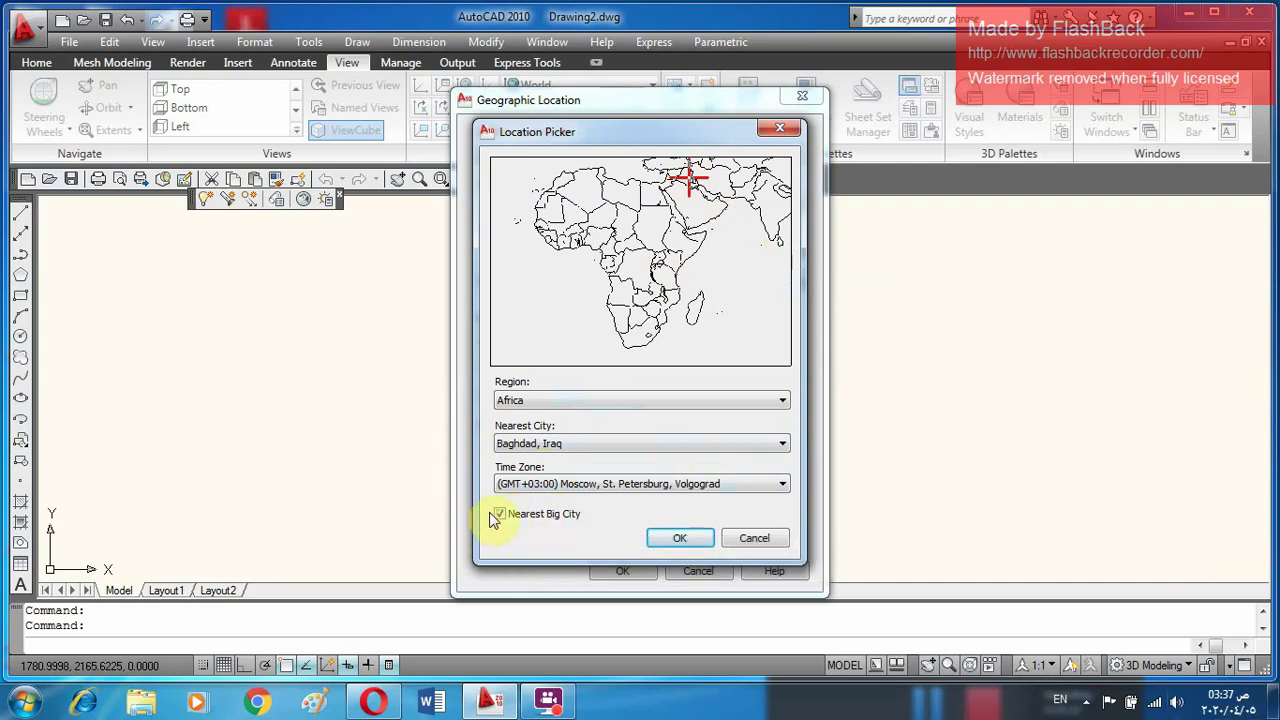
{"action": "left_click", "coordinate": [500, 514]}
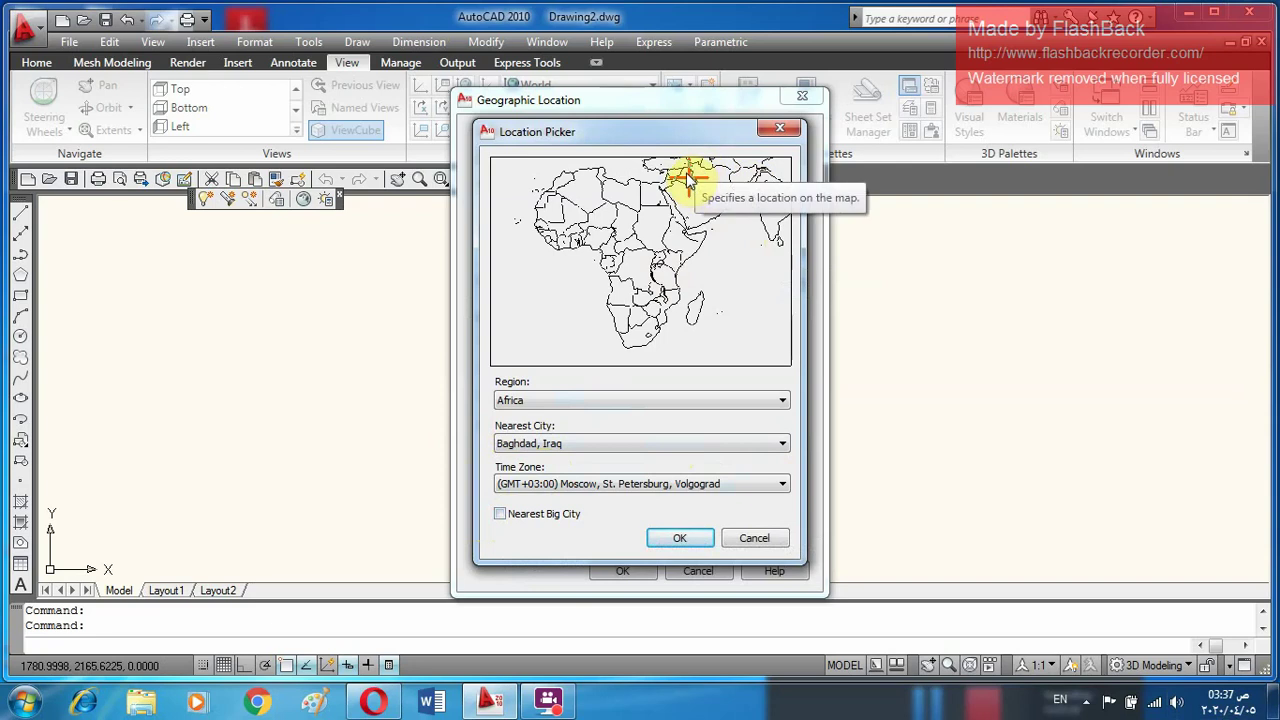
{"action": "left_click", "coordinate": [688, 179]}
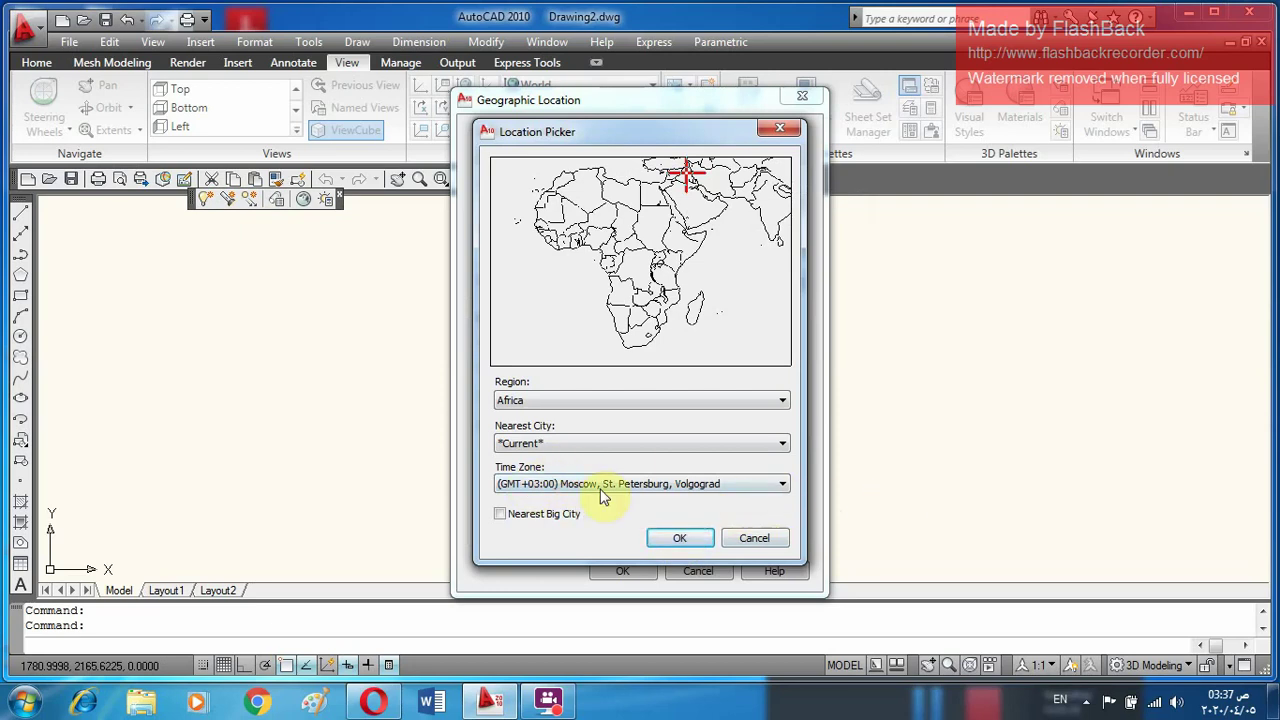
- Choose the (GMT+03:00) Baghdad time zone and confirm the map location
{"action": "left_click", "coordinate": [786, 488]}
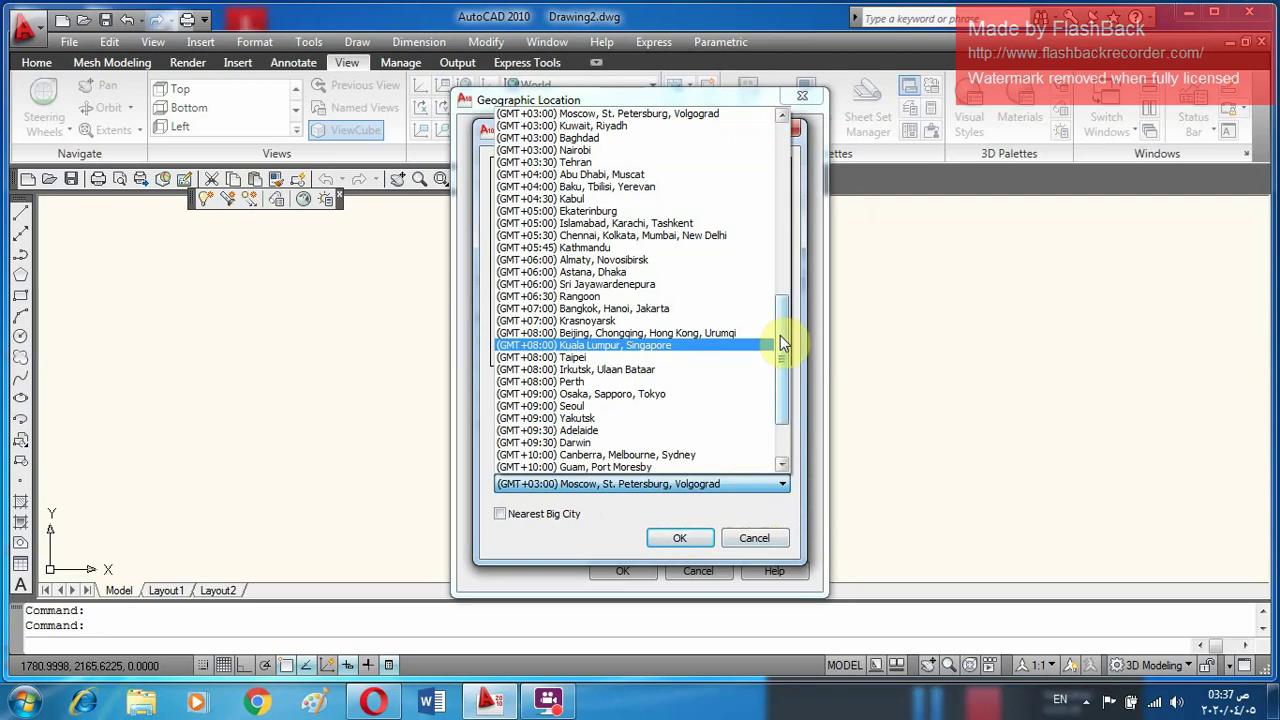
{"action": "left_click_drag", "start_coordinate": [780, 335], "coordinate": [781, 372]}
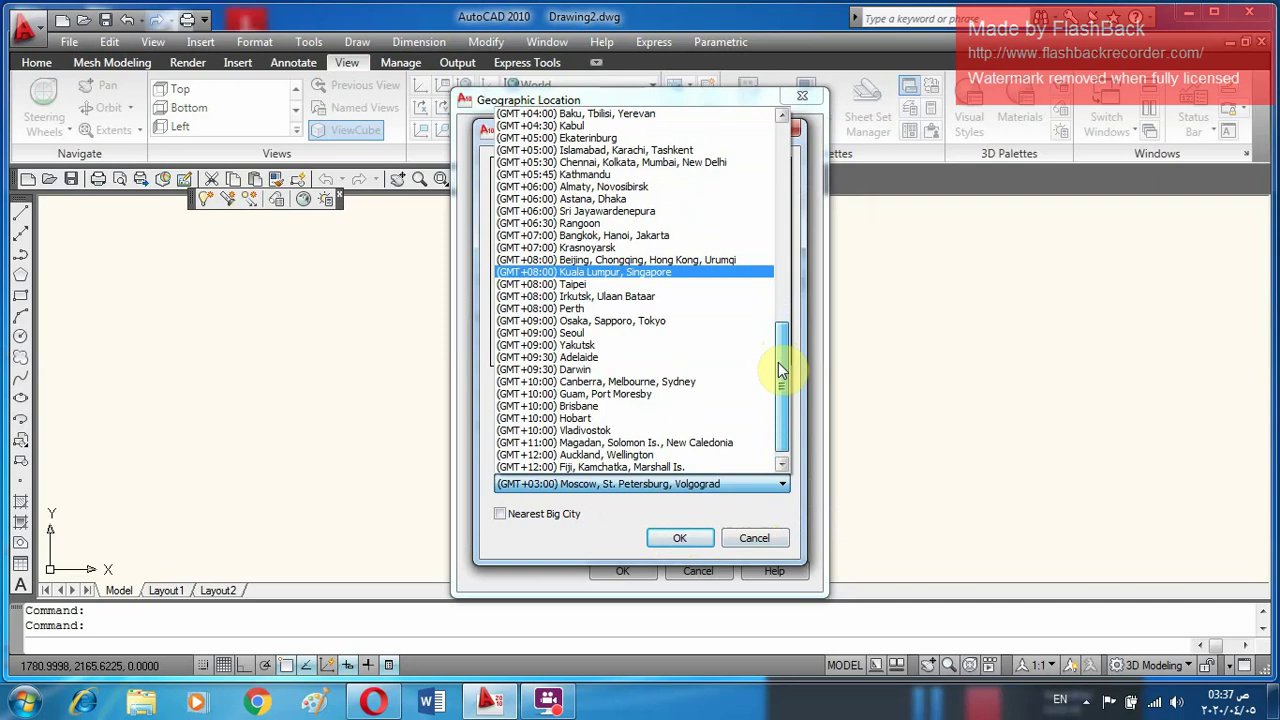
{"action": "mouse_move", "coordinate": [781, 372]}
{"action": "left_mouse_down"}
{"action": "mouse_move", "coordinate": [782, 387]}
{"action": "mouse_move", "coordinate": [781, 240]}
{"action": "left_mouse_up"}
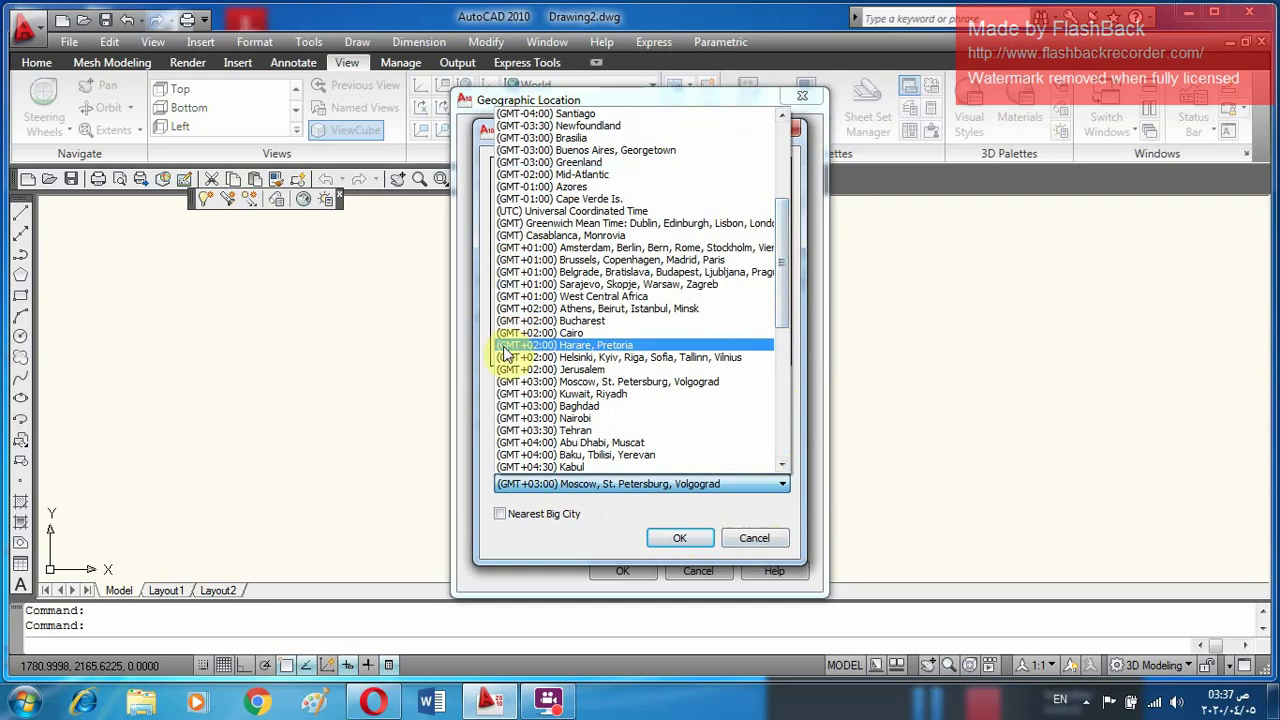
{"action": "left_click", "coordinate": [547, 408]}
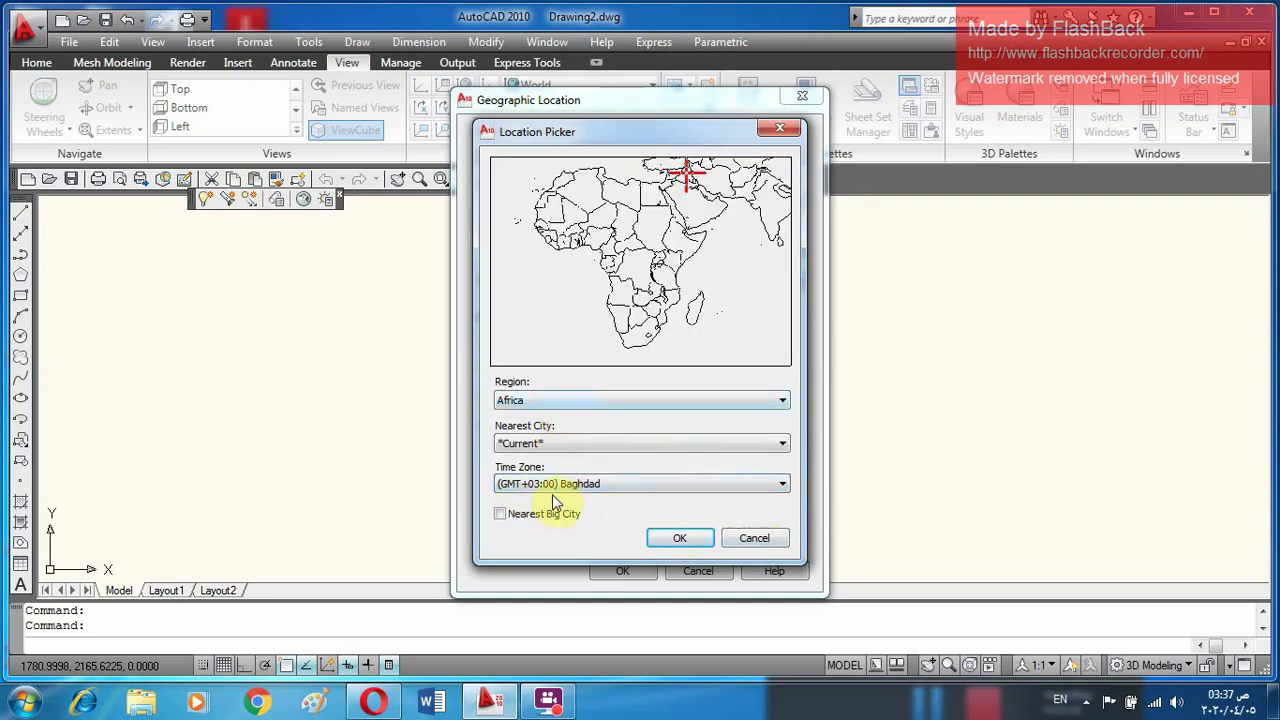
{"action": "left_click", "coordinate": [673, 540]}
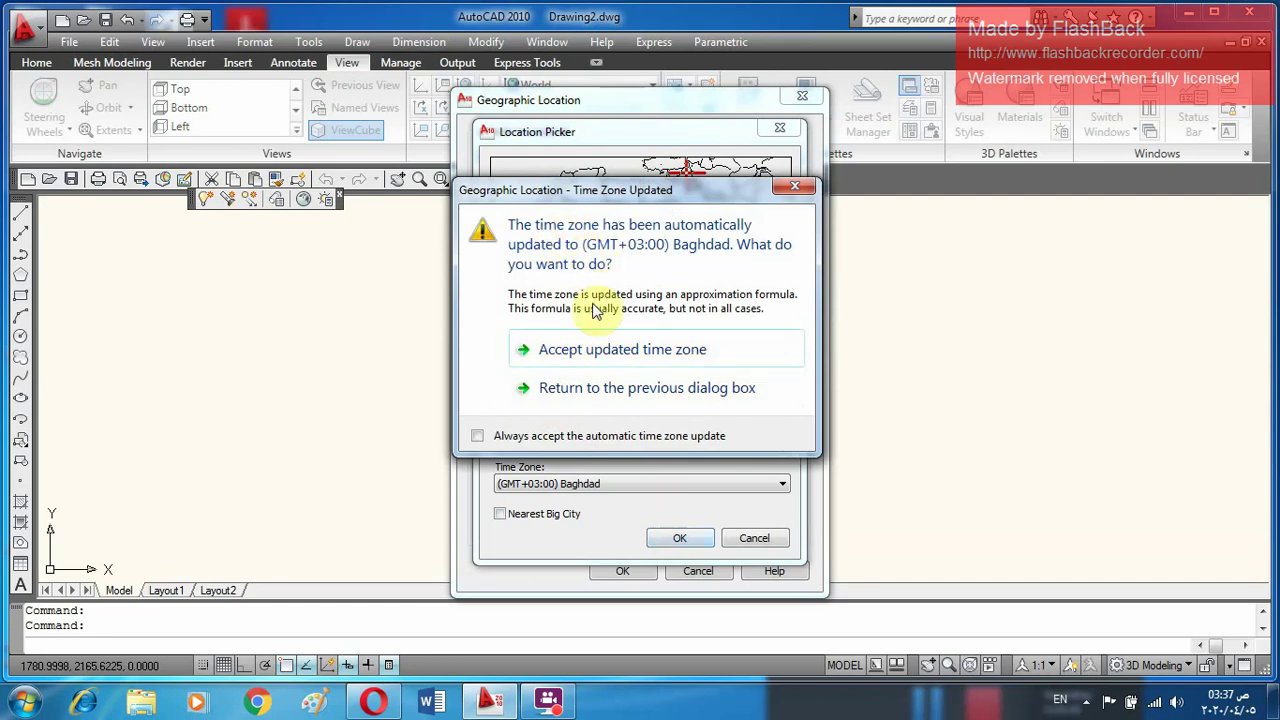
- Accept the updated Baghdad time zone and confirm latitude 35.3271, longitude 43.13084
{"action": "left_click", "coordinate": [604, 355]}
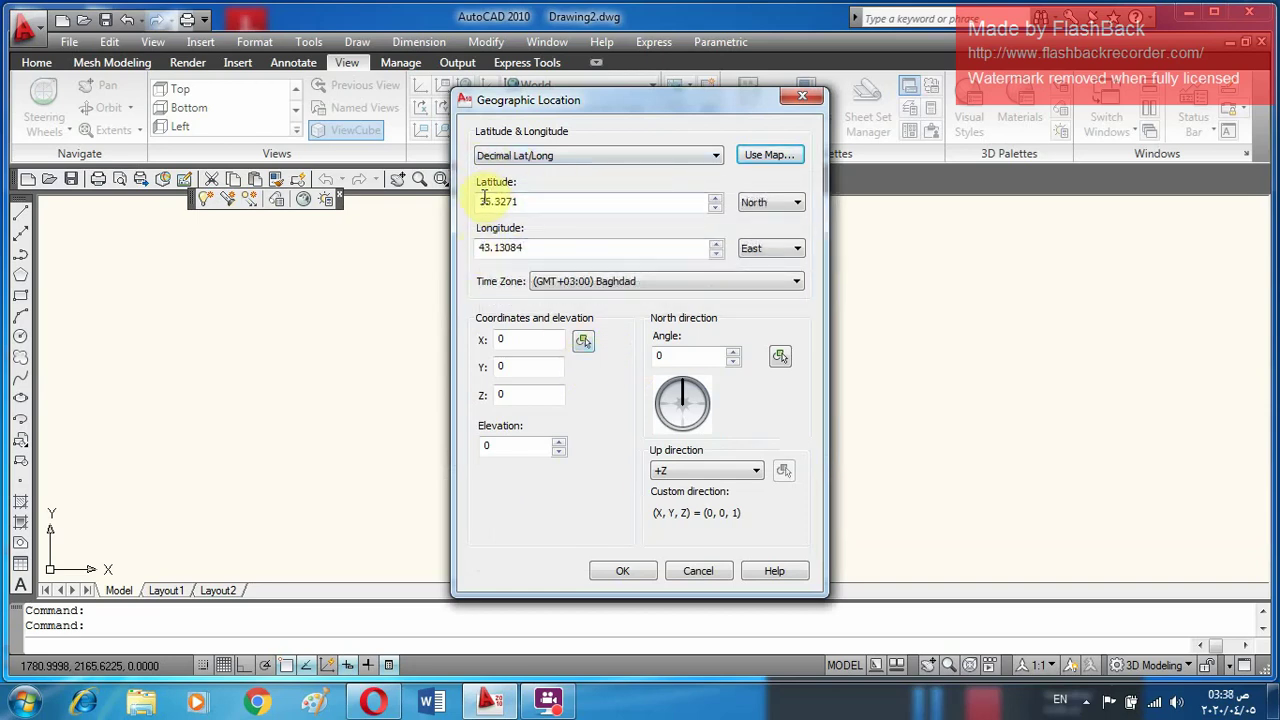
{"action": "left_click", "coordinate": [490, 445]}
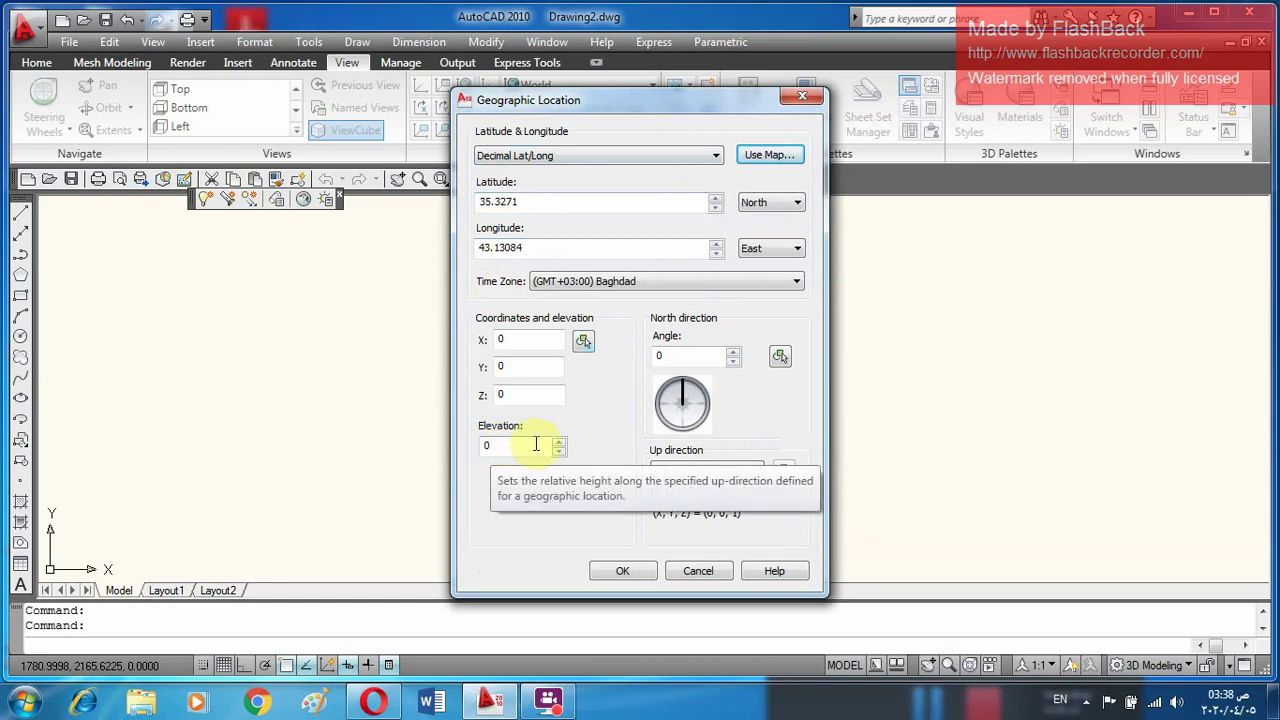
{"action": "left_click", "coordinate": [616, 568]}
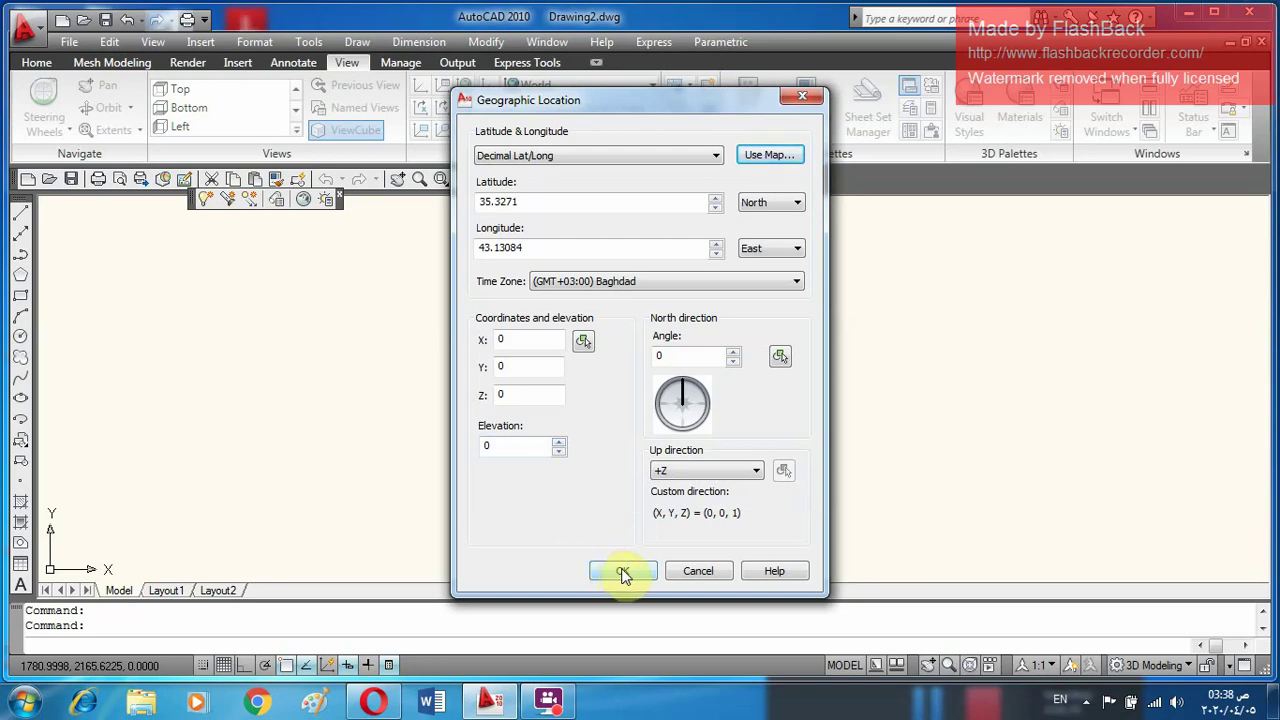
{"action": "left_click", "coordinate": [621, 570]}
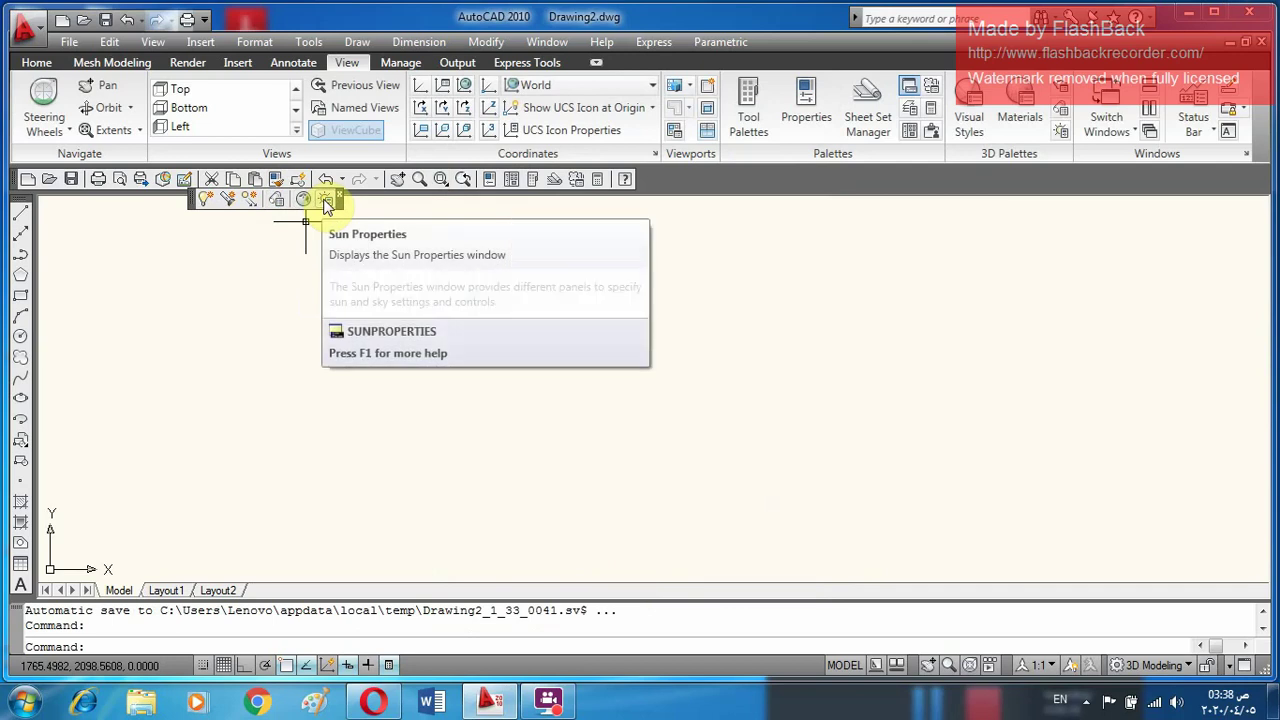
{"action": "mouse_move", "coordinate": [325, 199]}
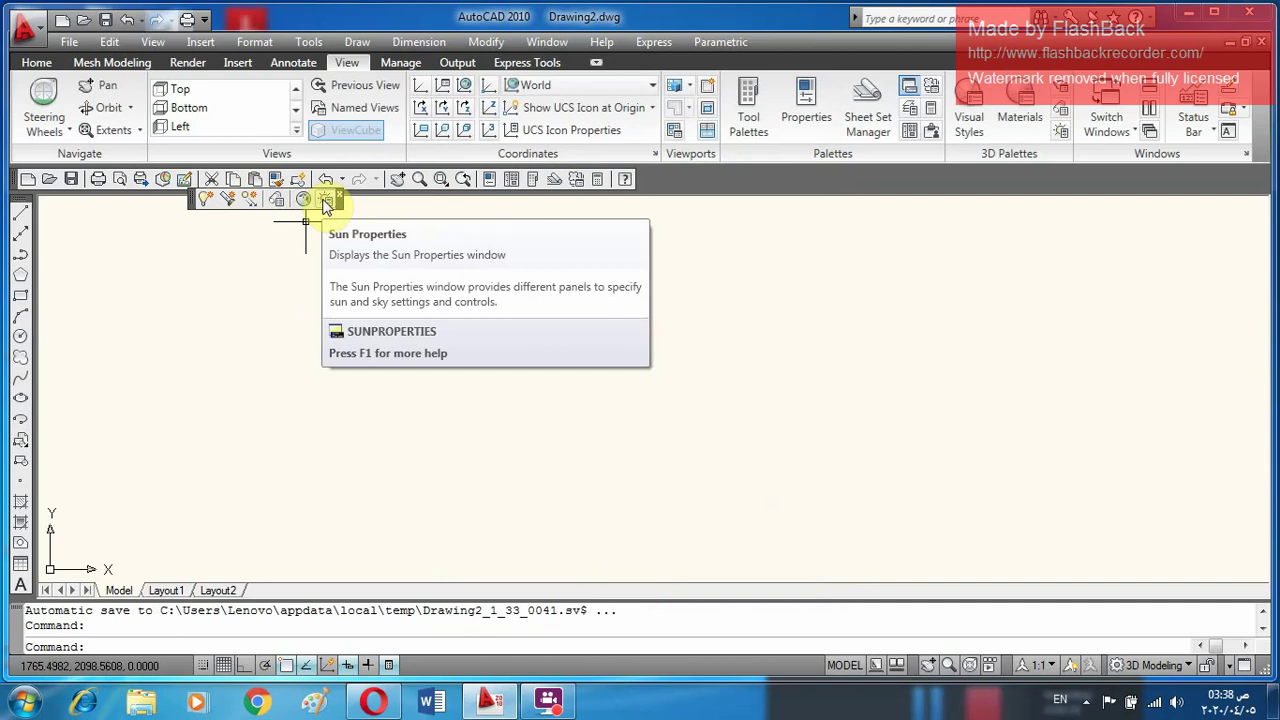
- Open the Sun Properties palette showing the Baghdad location and date 21/09/2020
{"action": "left_click", "coordinate": [325, 203]}
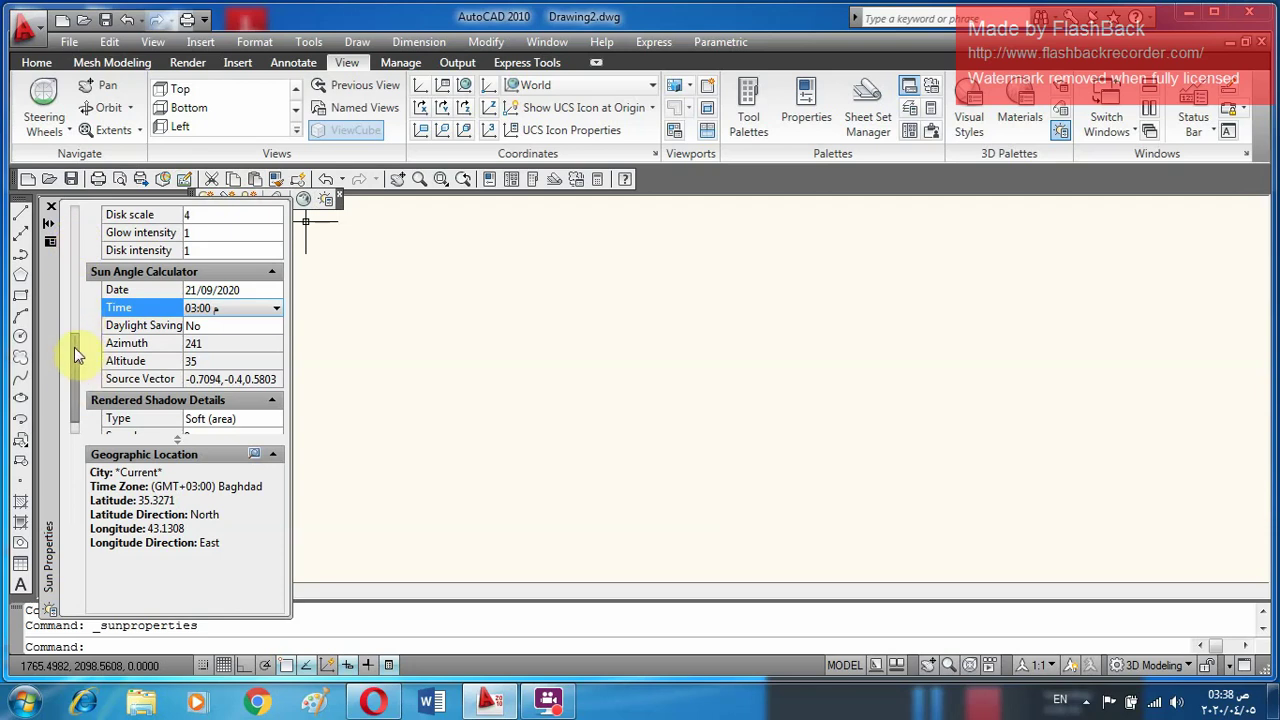
{"action": "mouse_move", "coordinate": [76, 356]}
{"action": "left_mouse_down"}
{"action": "mouse_move", "coordinate": [94, 228]}
{"action": "mouse_move", "coordinate": [87, 281]}
{"action": "left_mouse_up"}
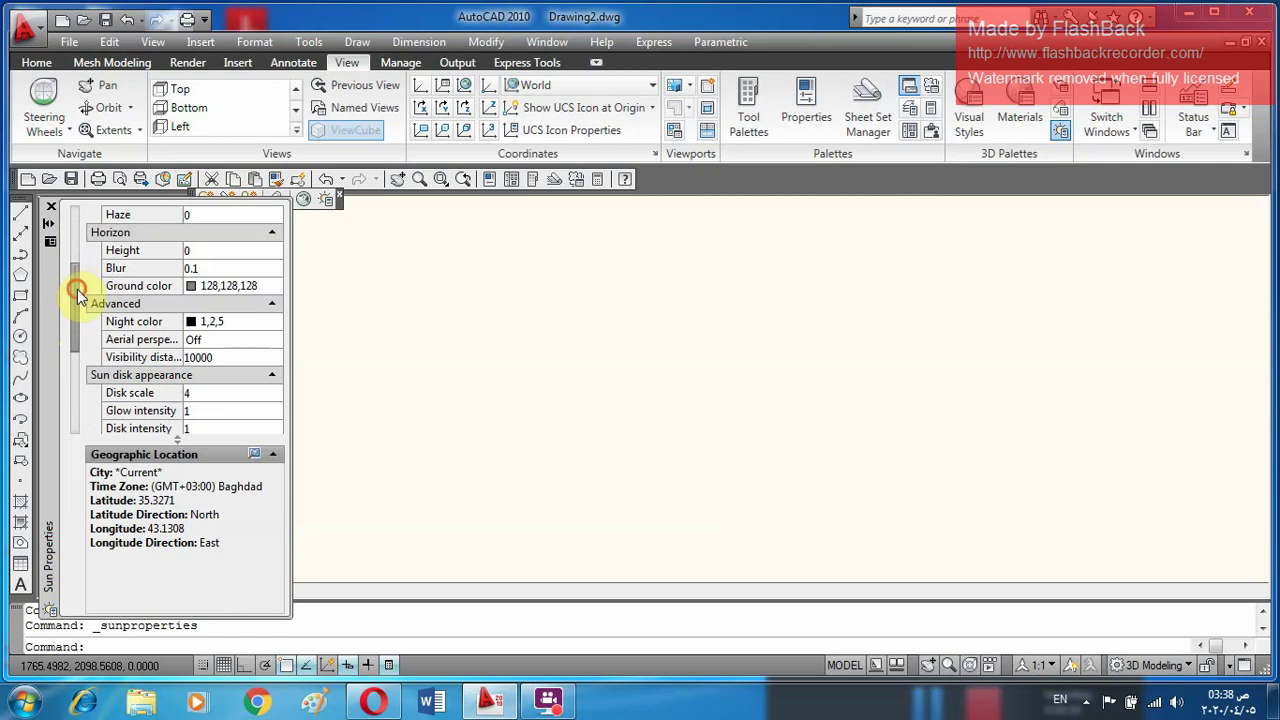
- Scroll to the Sun Angle Calculator and select its Date row (21/09/2020, 03:00)
{"action": "left_click_drag", "start_coordinate": [82, 288], "coordinate": [89, 357]}
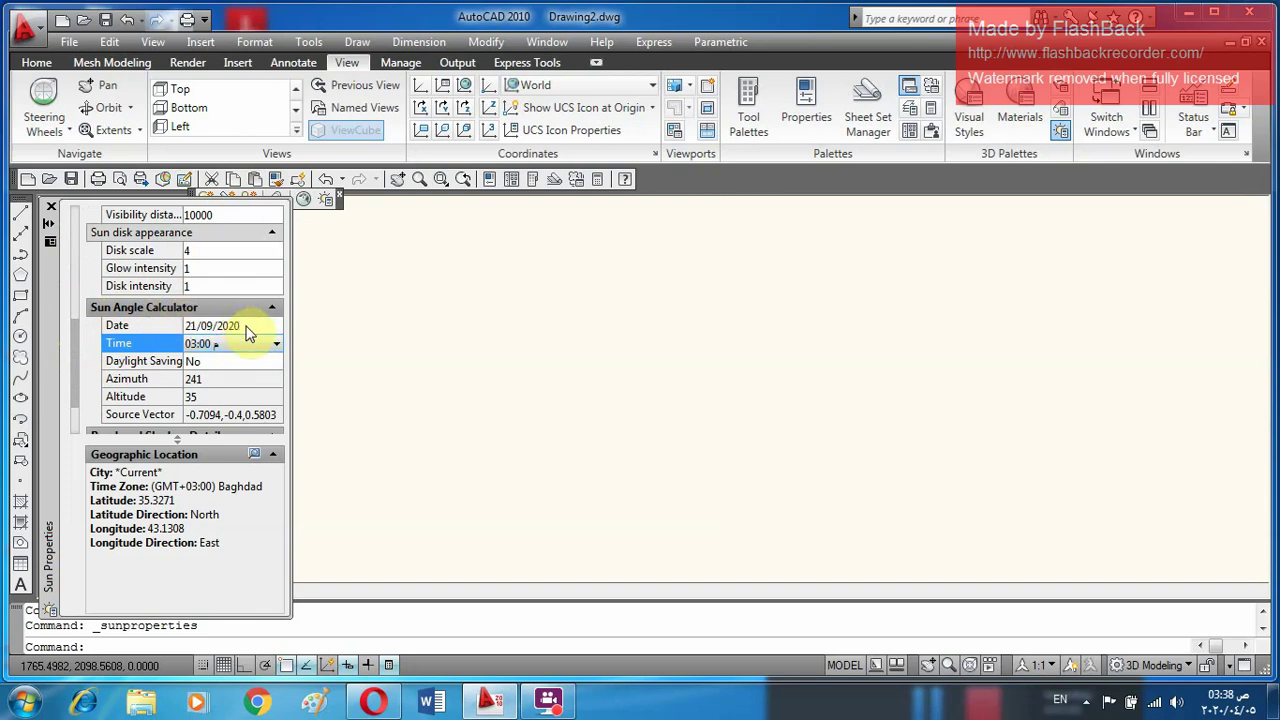
{"action": "left_click", "coordinate": [246, 328]}
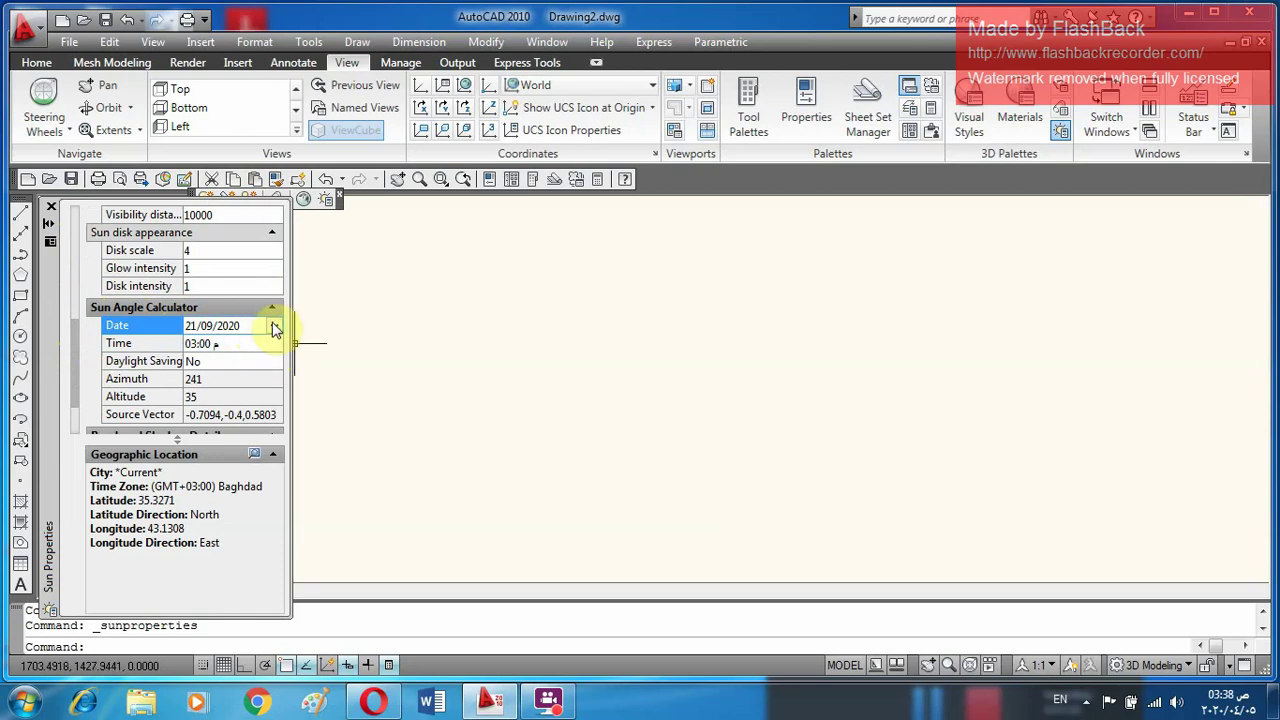
- Pick a date from the sun calendar, which sets it to 14/09/2020
{"action": "left_click", "coordinate": [276, 328]}
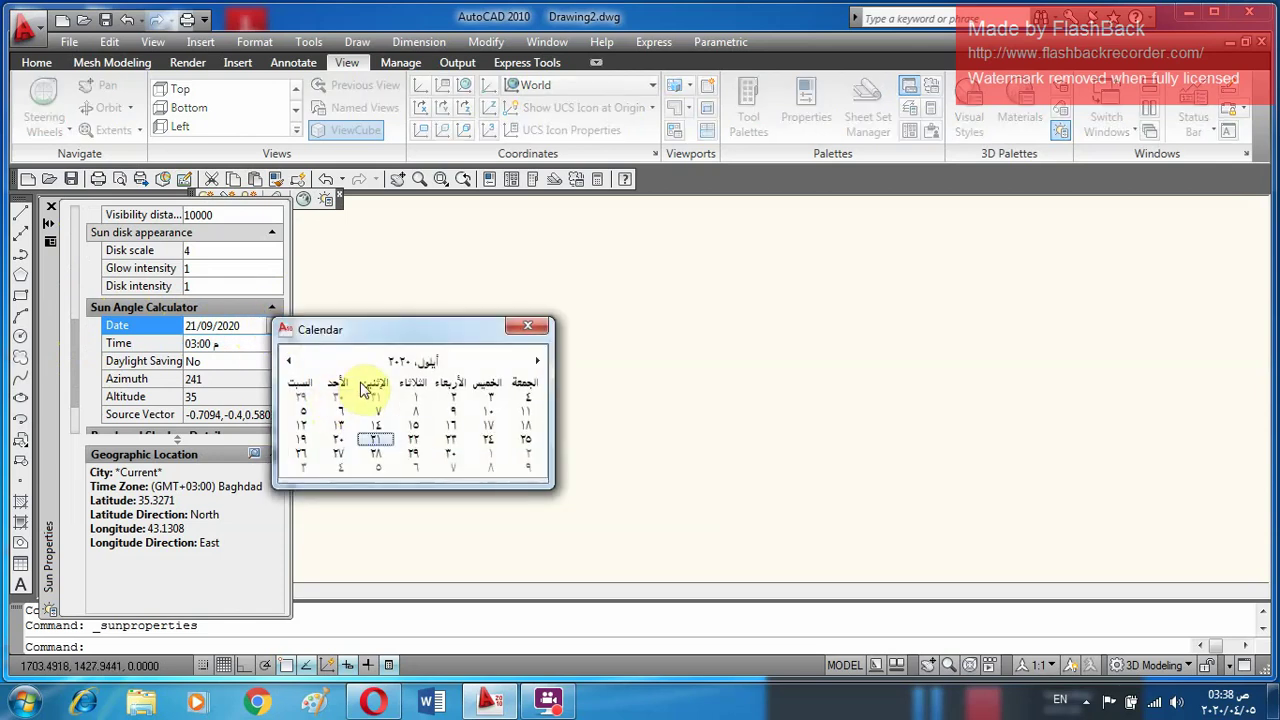
{"action": "left_click", "coordinate": [245, 331]}
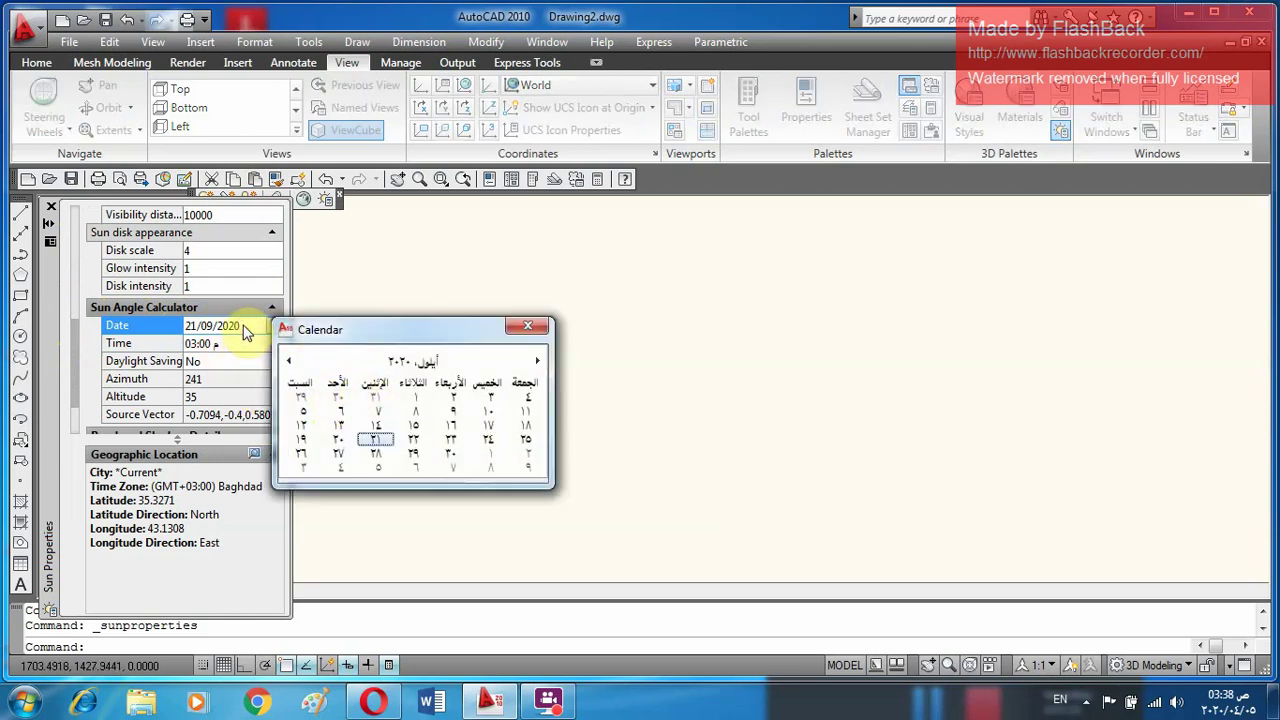
{"action": "left_click", "coordinate": [403, 426]}
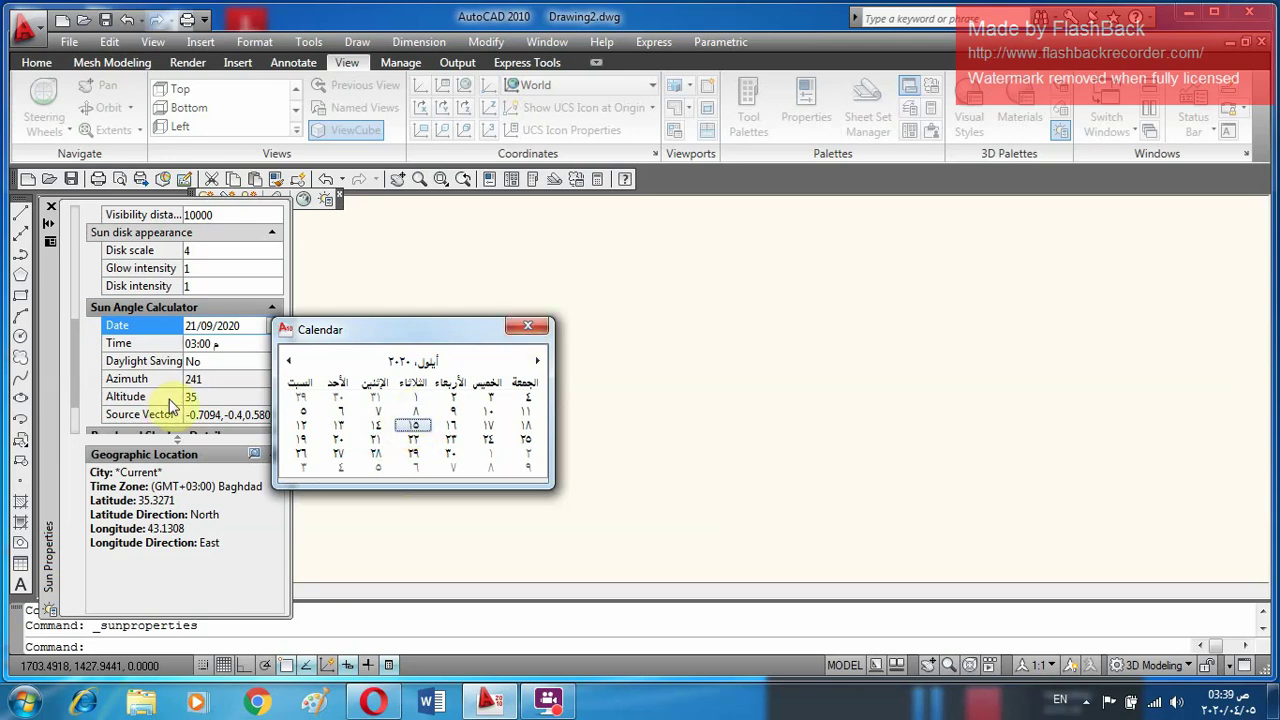
{"action": "left_click", "coordinate": [377, 428]}
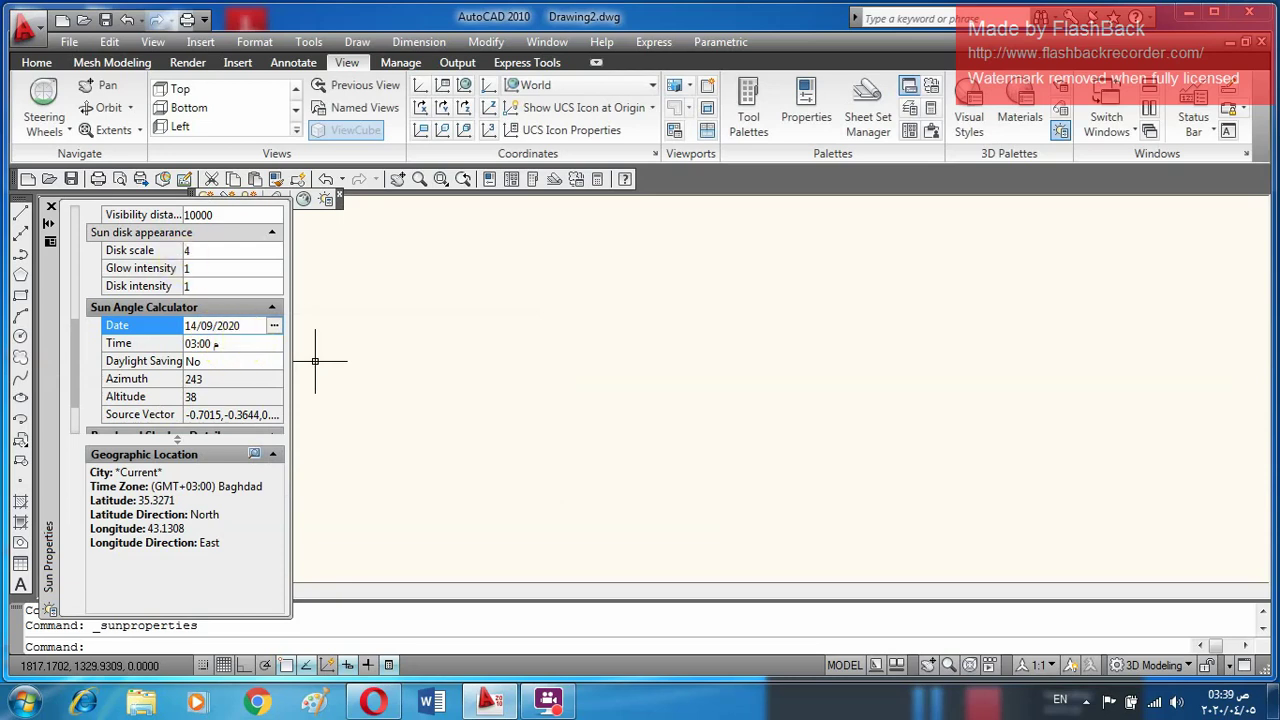
- Page the calendar back to April 2020 and set the sun date to 05/04/2020
{"action": "left_click", "coordinate": [274, 327]}
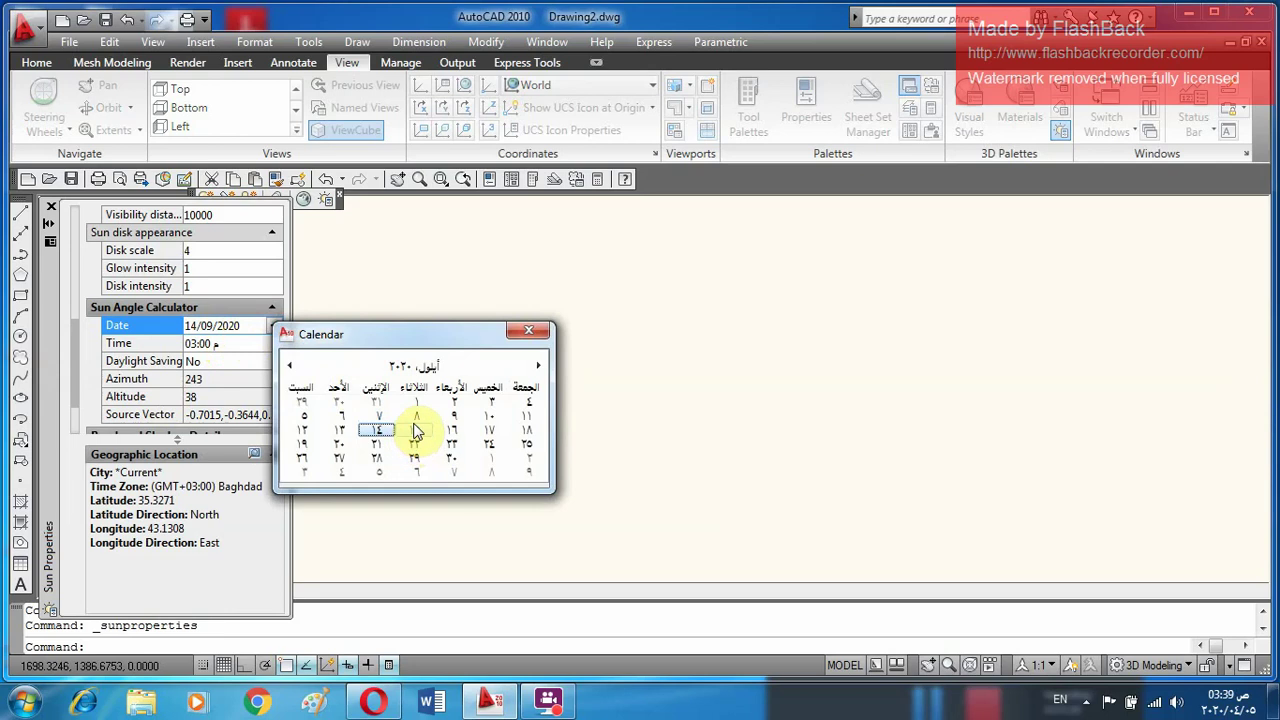
{"action": "left_click", "coordinate": [291, 370]}
{"action": "left_click", "coordinate": [291, 370]}
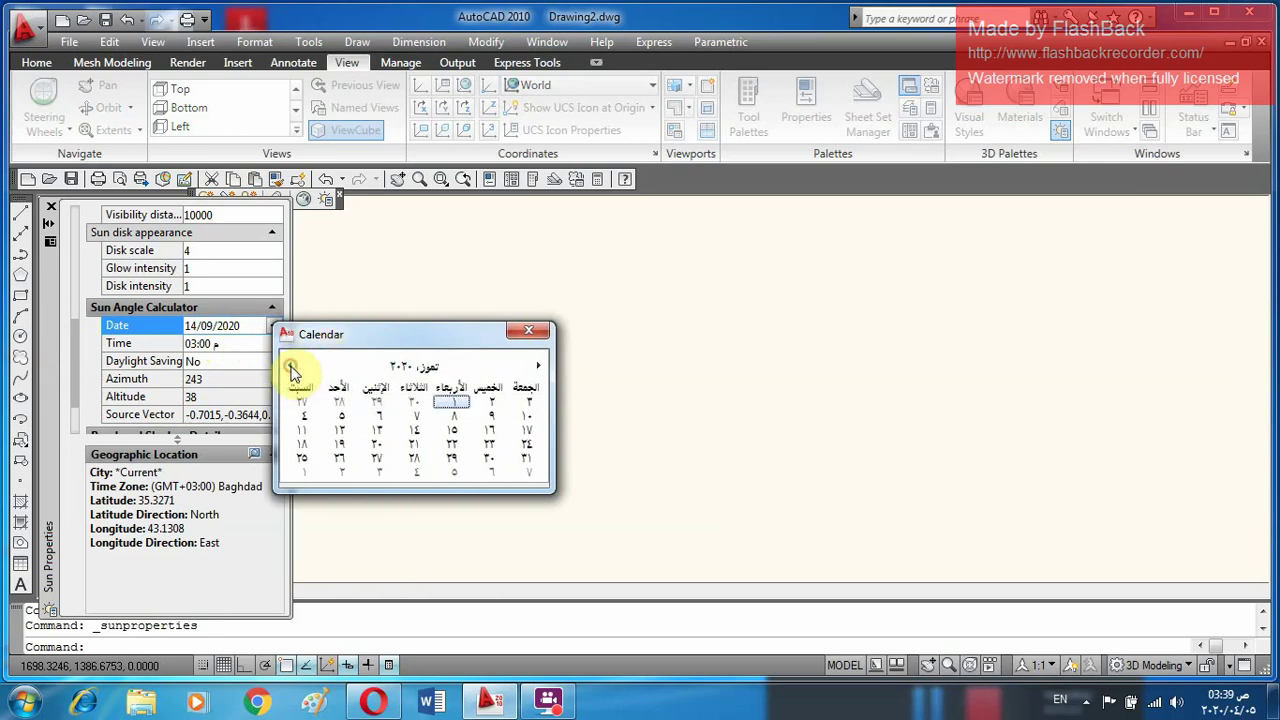
{"action": "left_click", "coordinate": [291, 370]}
{"action": "left_click", "coordinate": [291, 370]}
{"action": "left_click", "coordinate": [291, 370]}
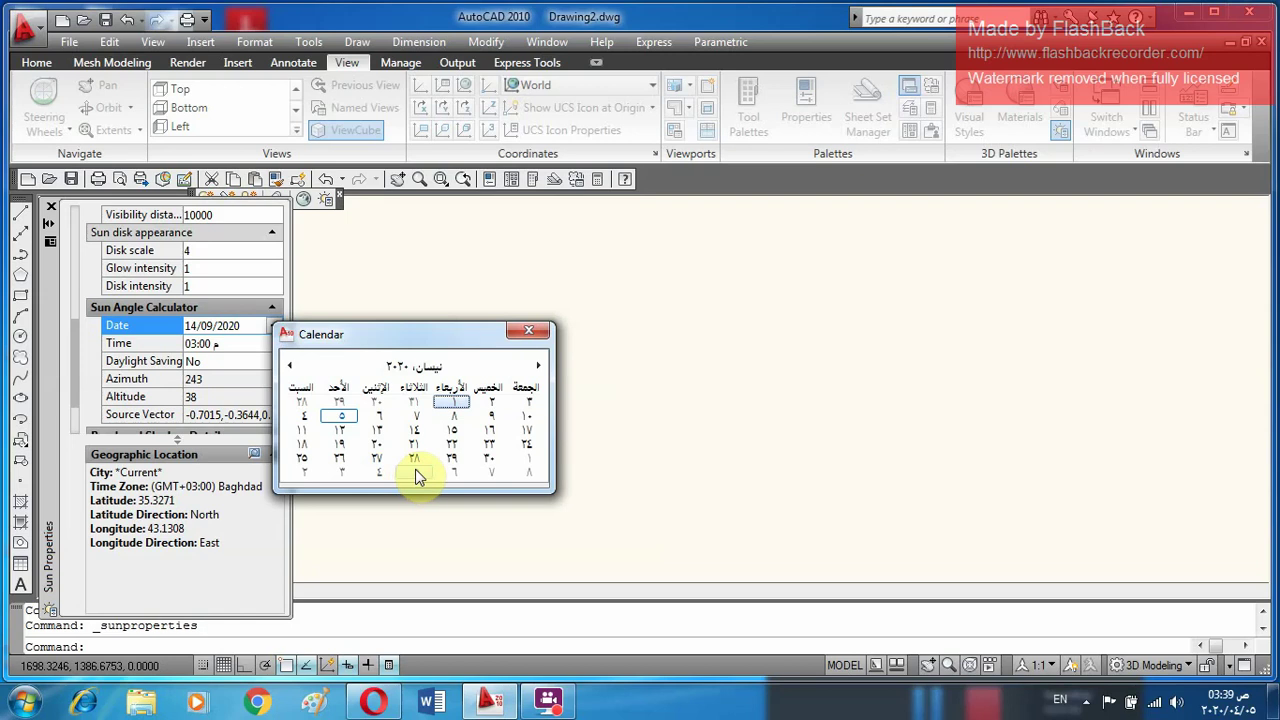
{"action": "left_click", "coordinate": [418, 476]}
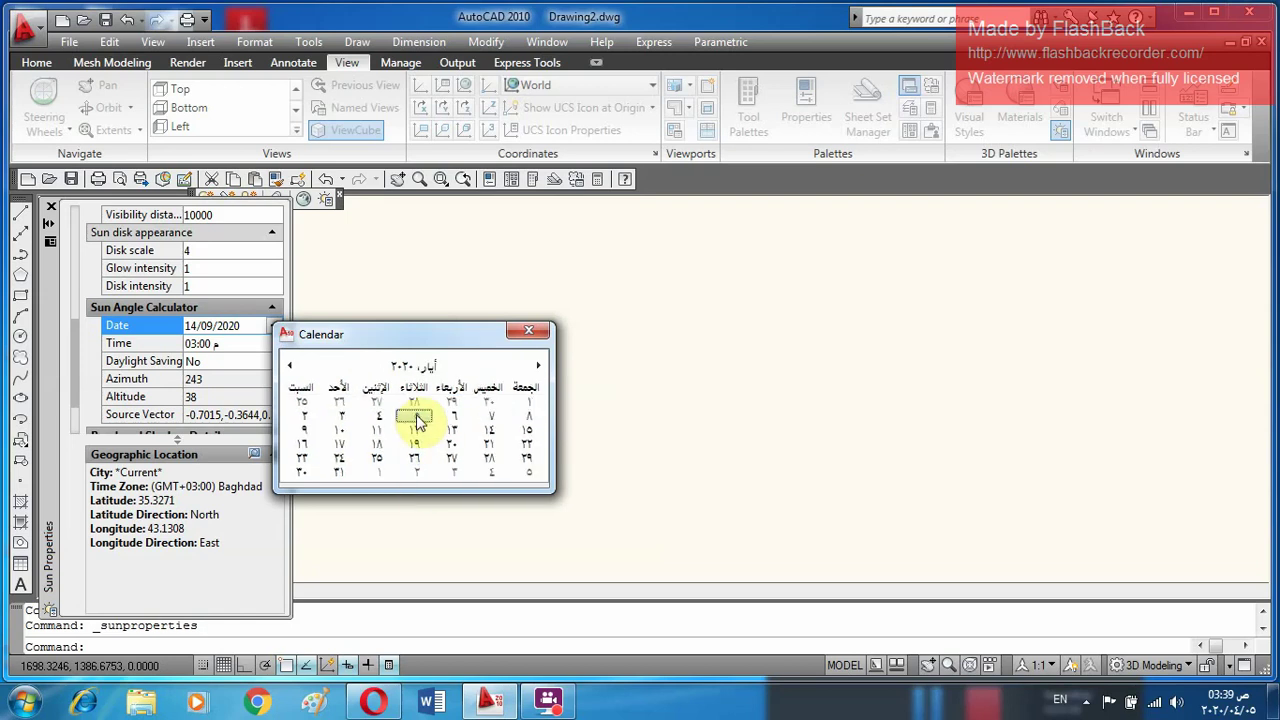
{"action": "left_click", "coordinate": [290, 367]}
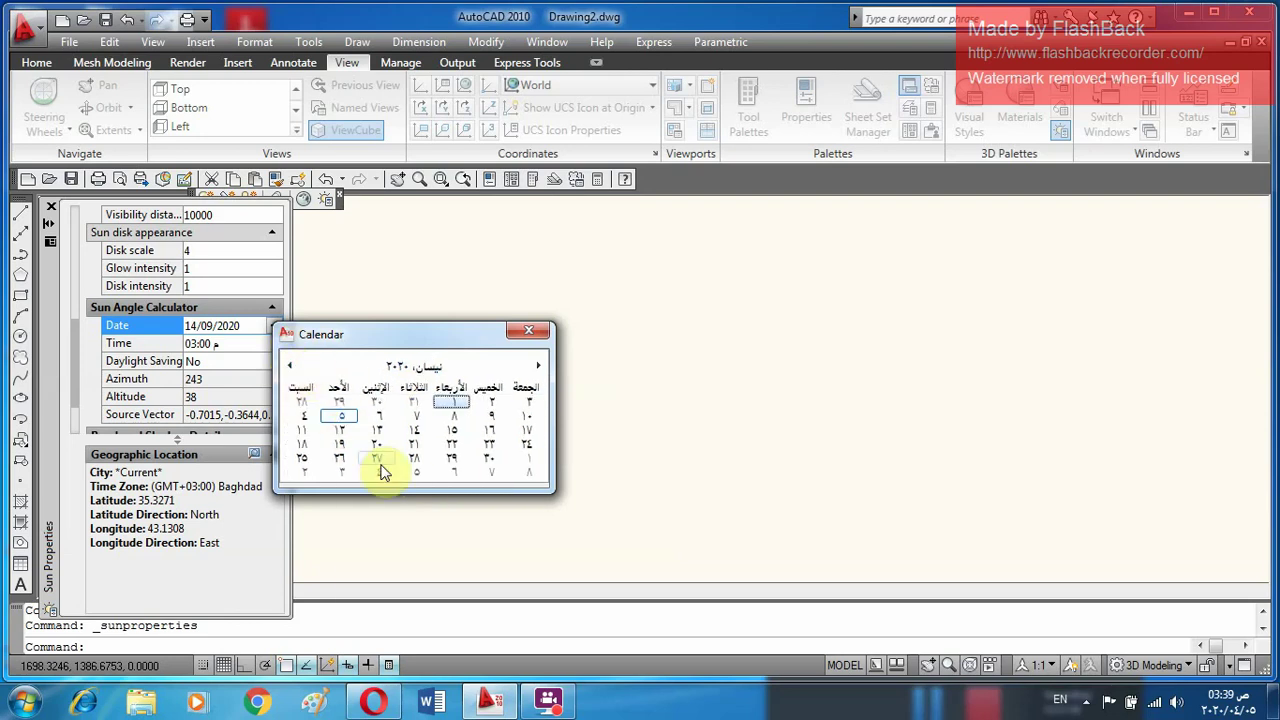
{"action": "left_click", "coordinate": [340, 418]}
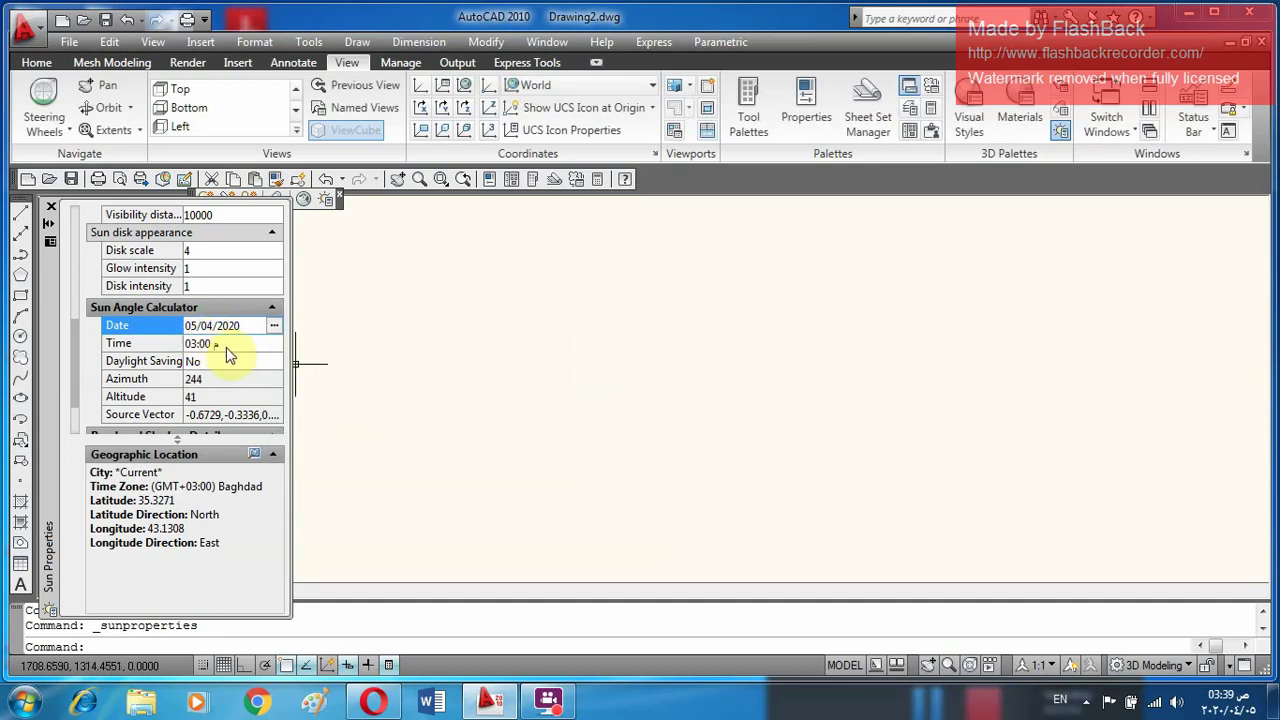
- Choose 11:15 as the sun time, updating azimuth to 153 and altitude to 58
{"action": "left_click", "coordinate": [248, 345]}
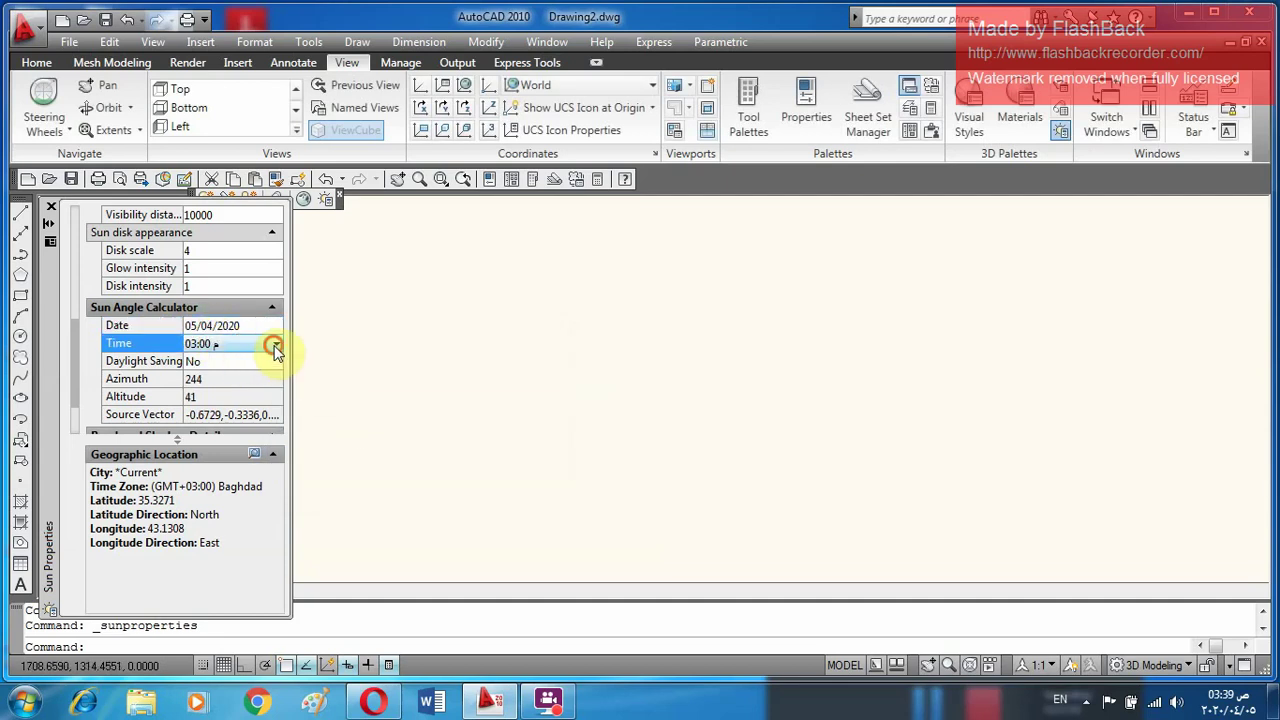
{"action": "left_click", "coordinate": [275, 345]}
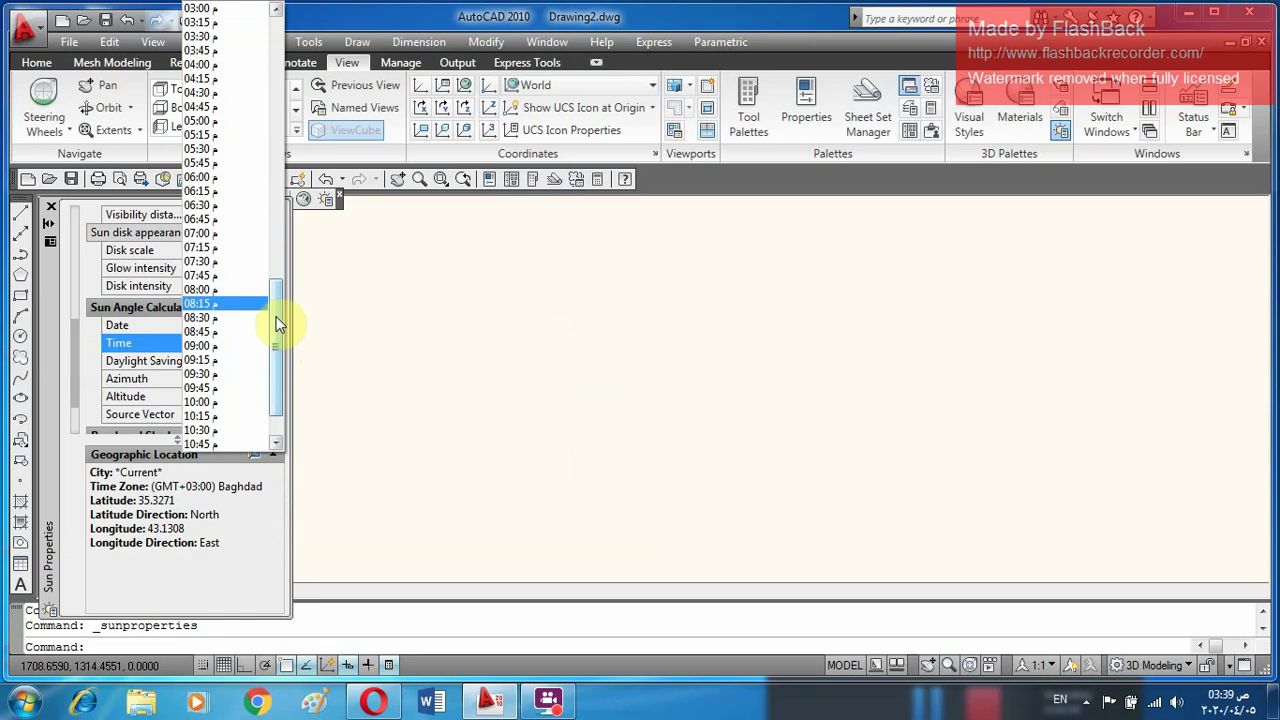
{"action": "left_click_drag", "start_coordinate": [278, 325], "coordinate": [274, 207]}
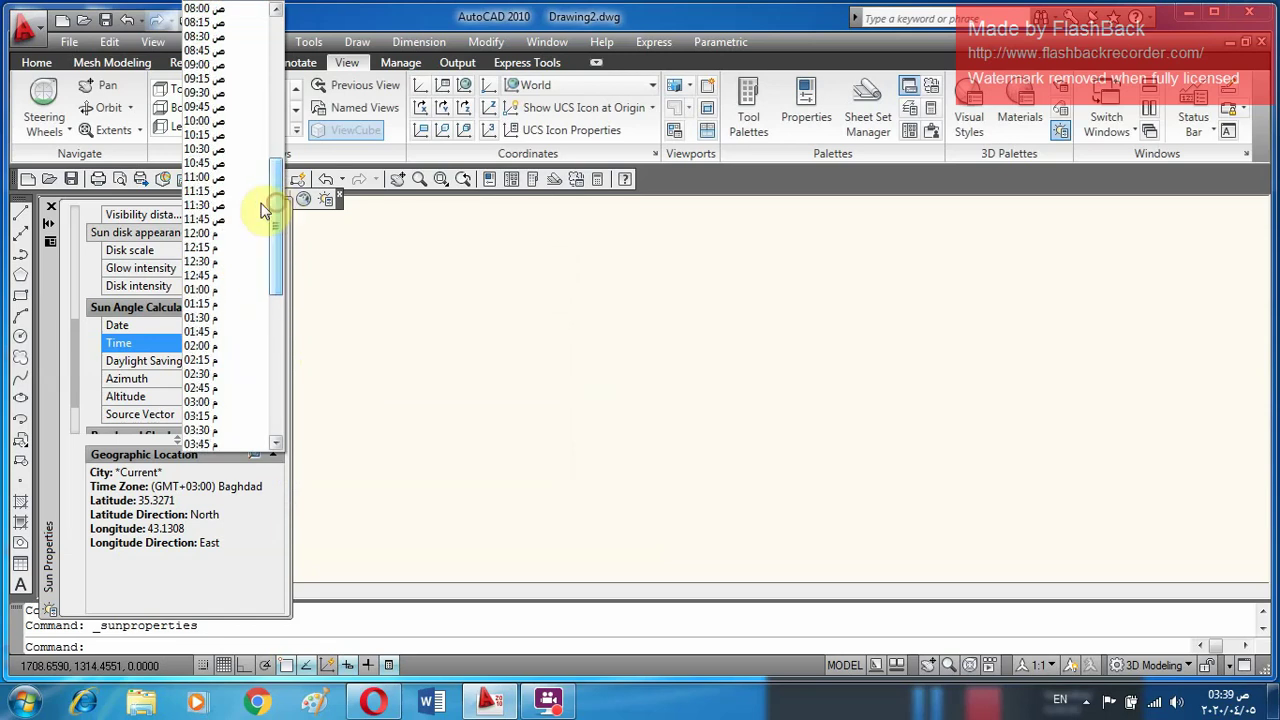
{"action": "left_click", "coordinate": [209, 191]}
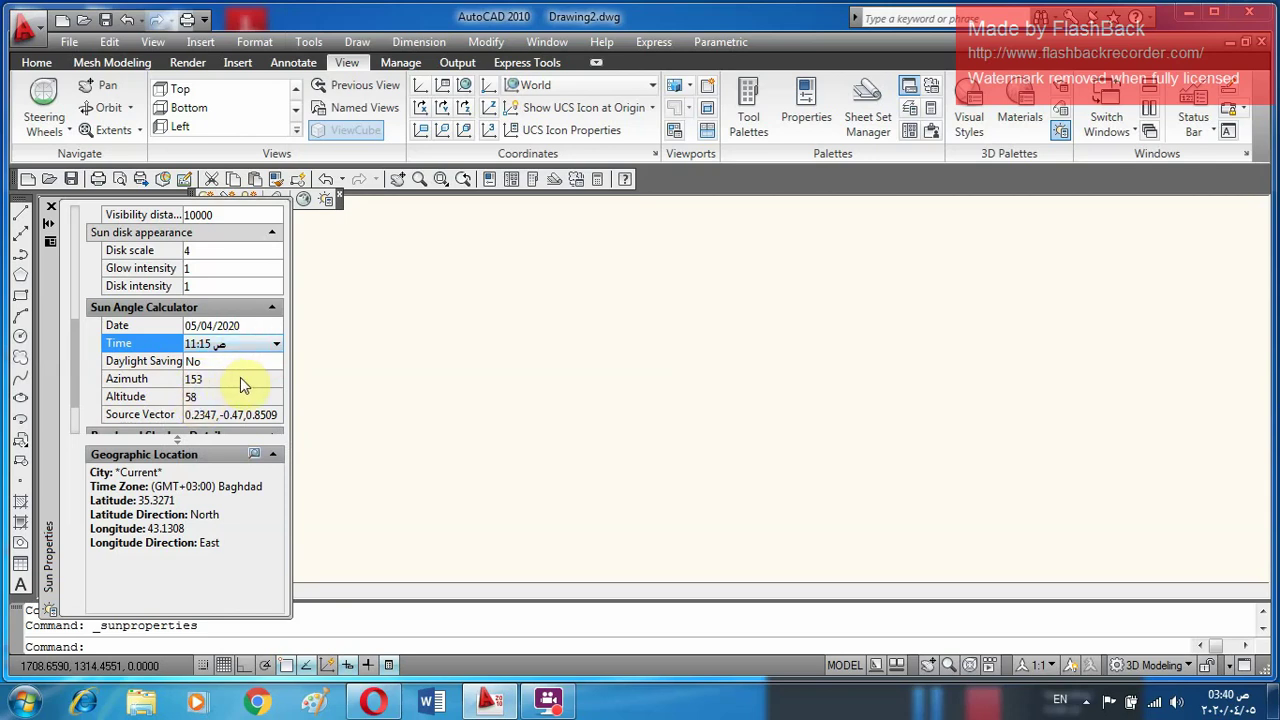
{"action": "left_click", "coordinate": [408, 402]}
{"action": "left_click", "coordinate": [409, 398]}
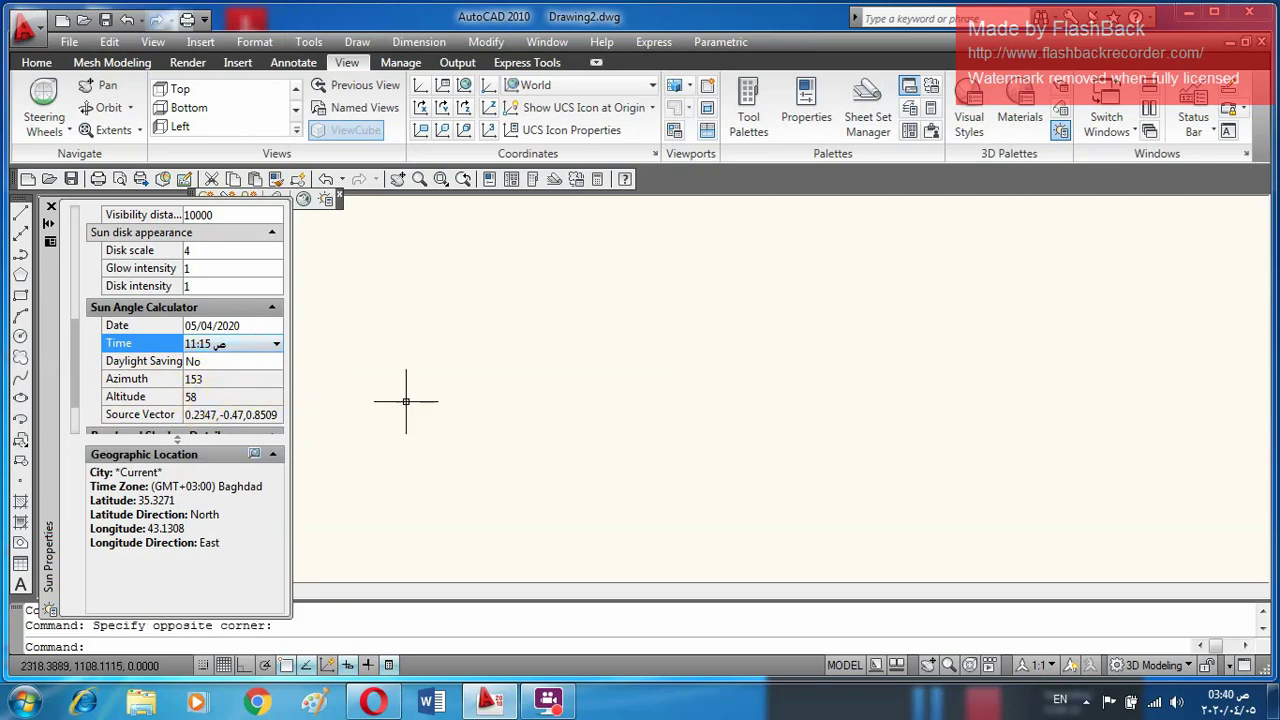
{"action": "left_click", "coordinate": [548, 706]}
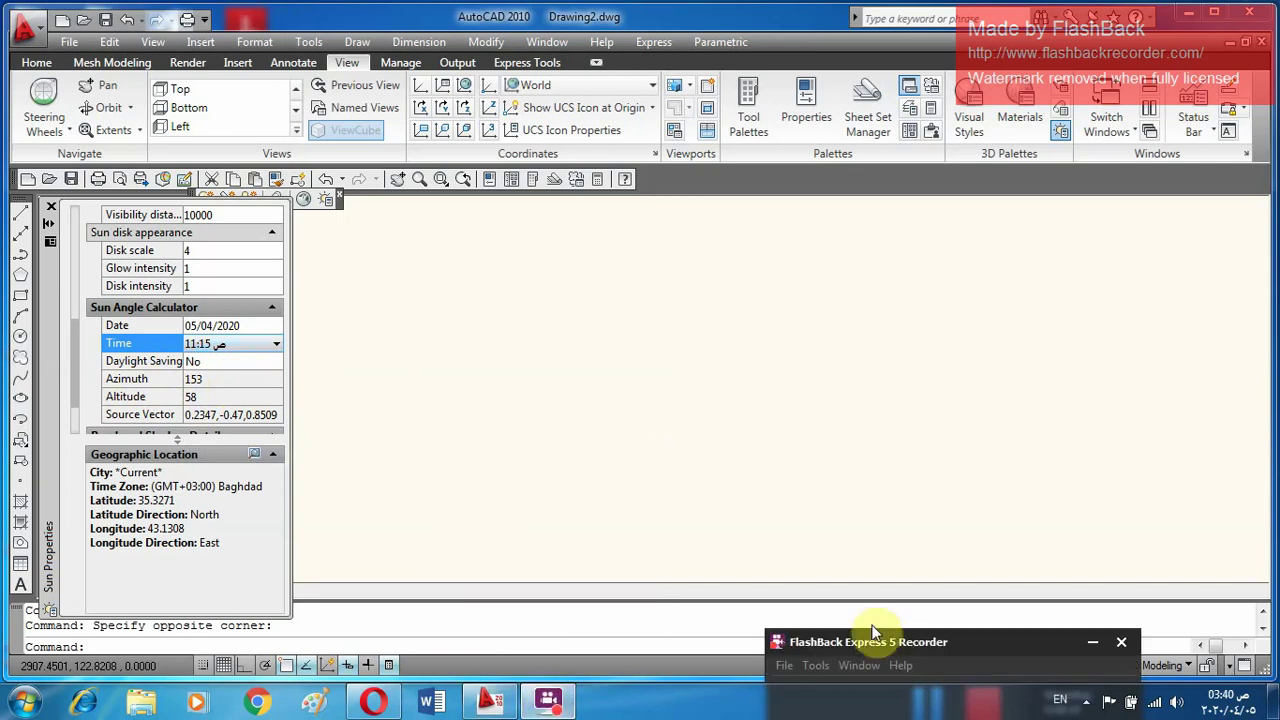
{"action": "left_click", "coordinate": [876, 361]}
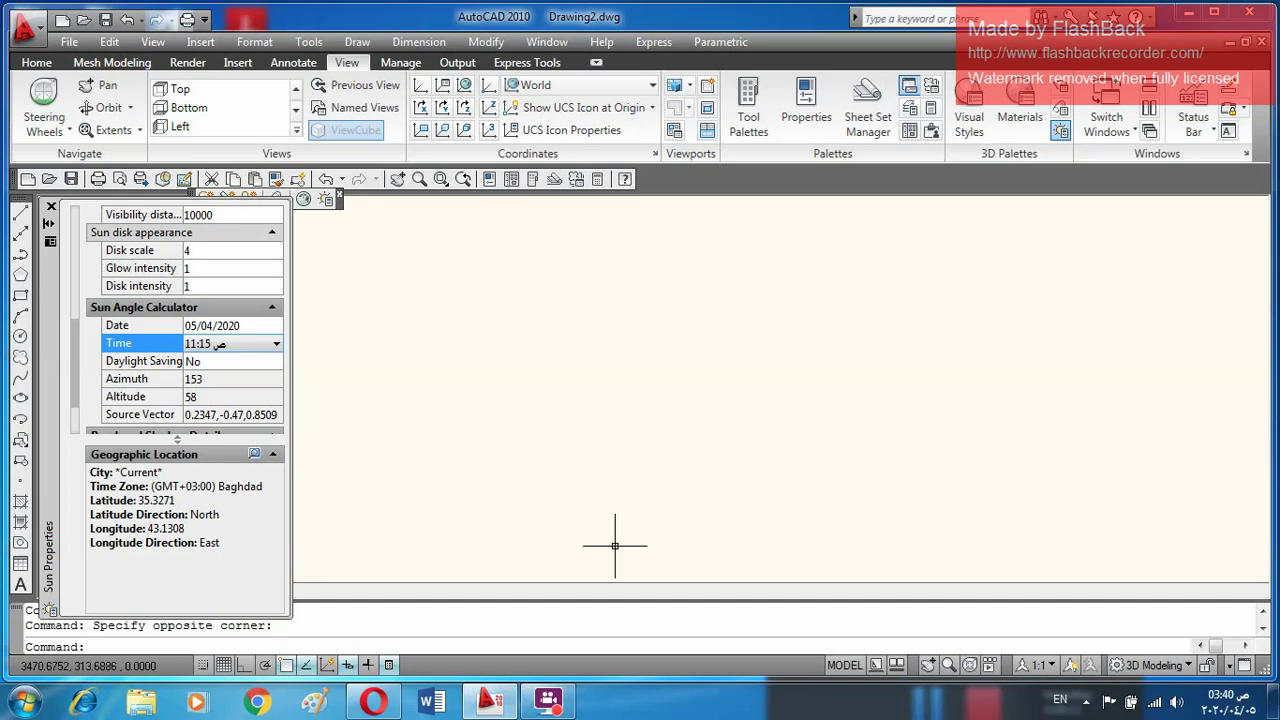
{"action": "left_click", "coordinate": [560, 706]}
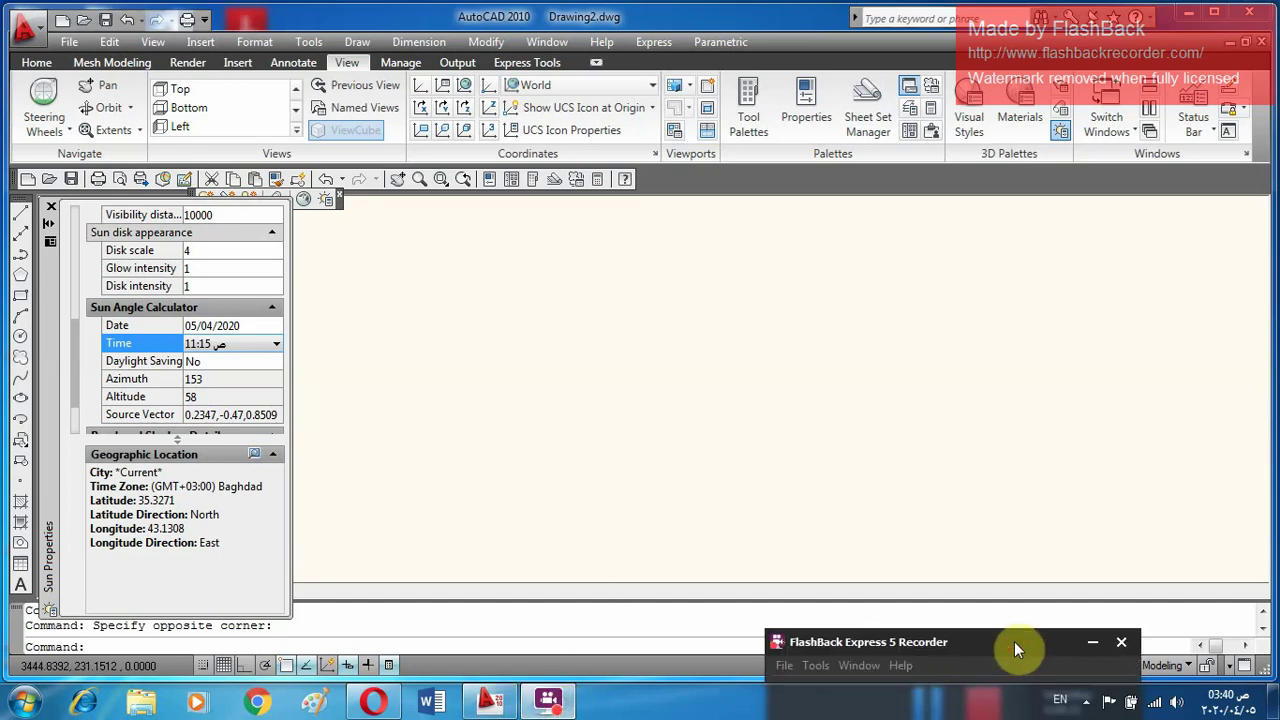